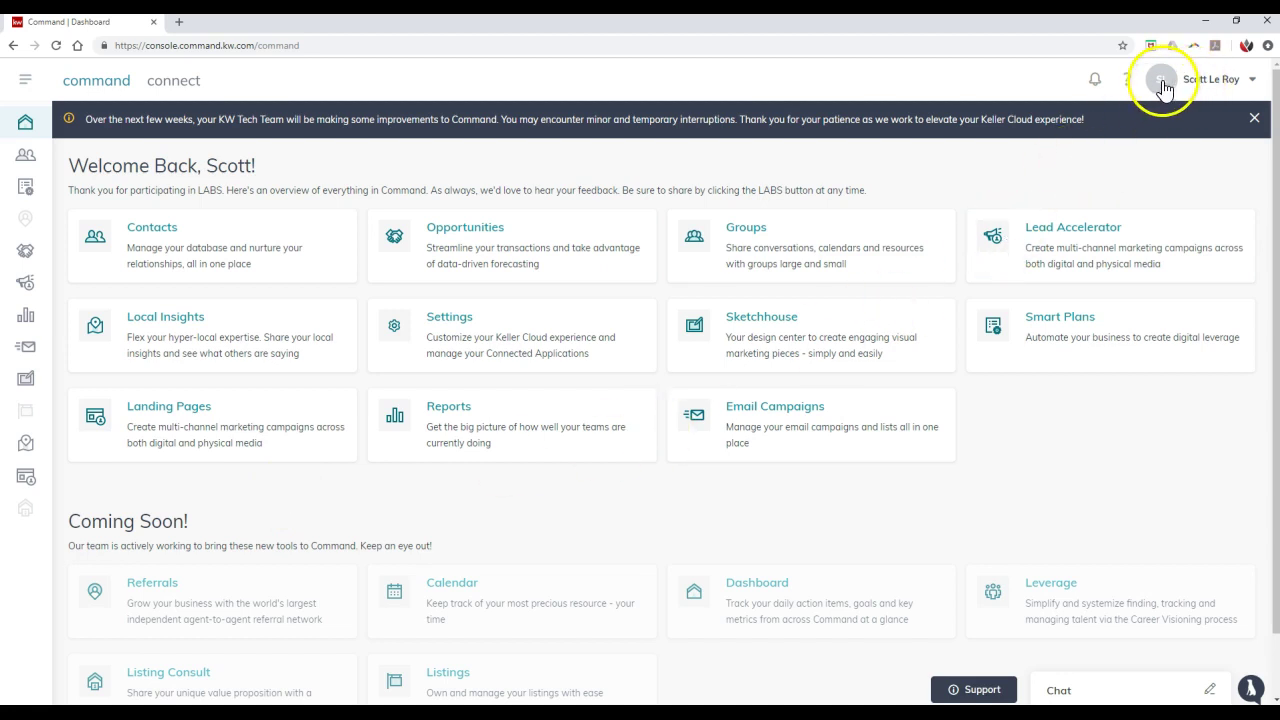
Step: Open the account dropdown from your name at the top right of the dashboard
click(1200, 85)
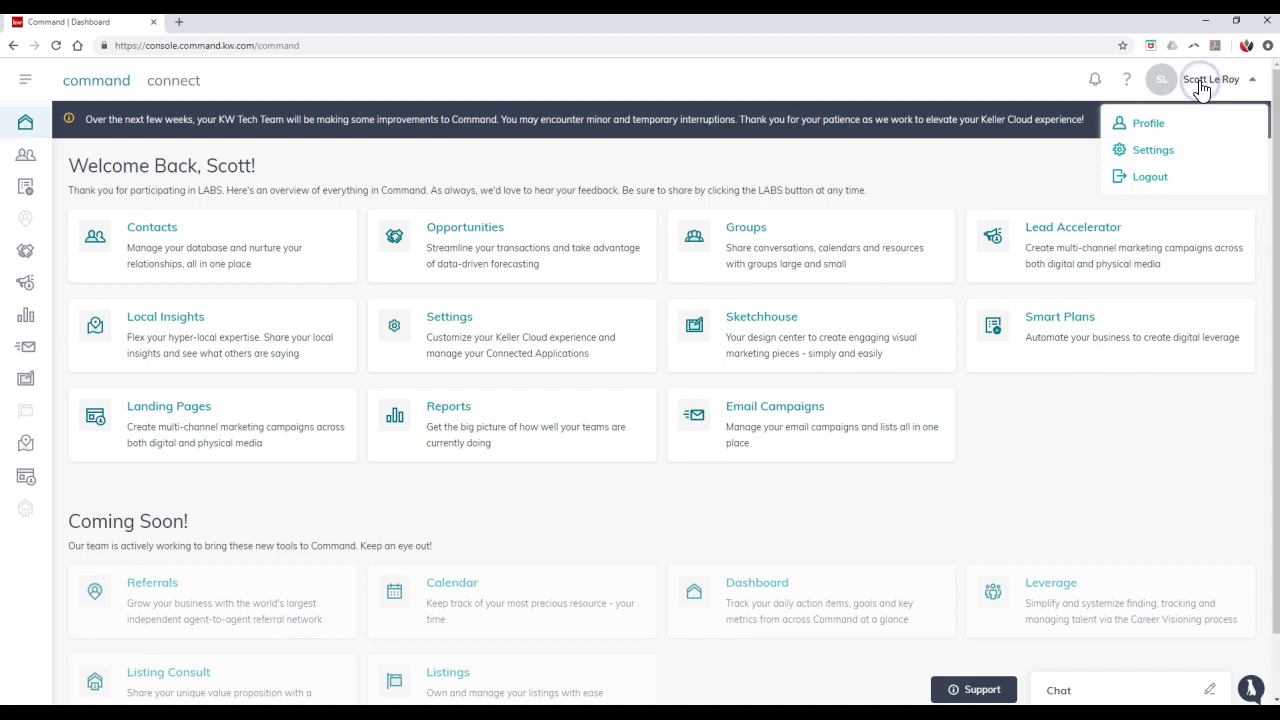
Step: Open your Profile and scroll through its roles, contact details, bio and service areas
click(1150, 122)
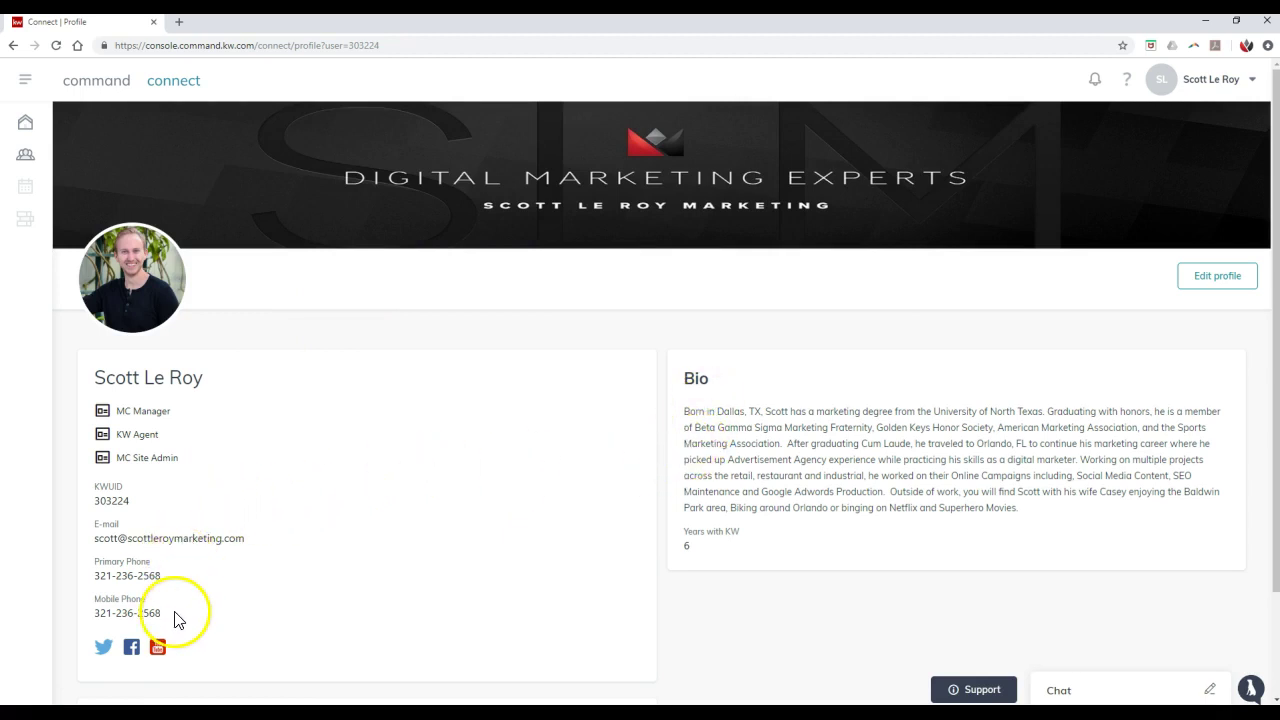
scroll(206, 569, down, 3)
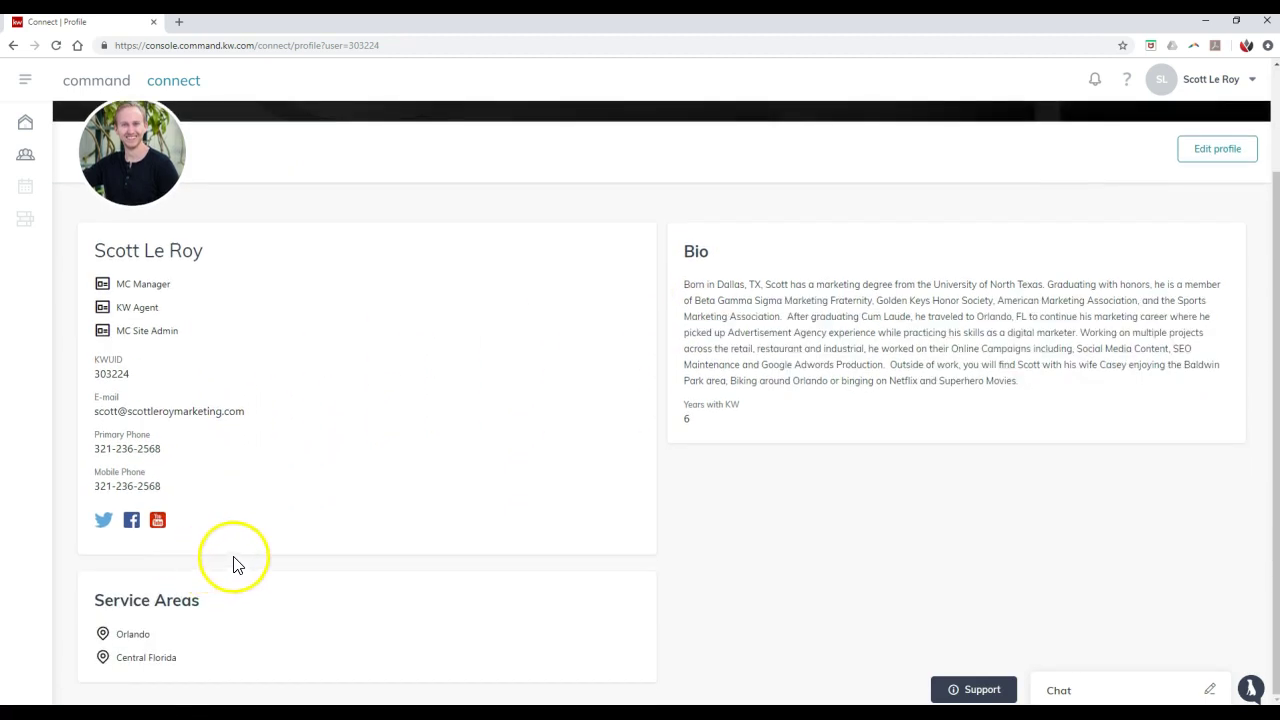
scroll(779, 508, up, 3)
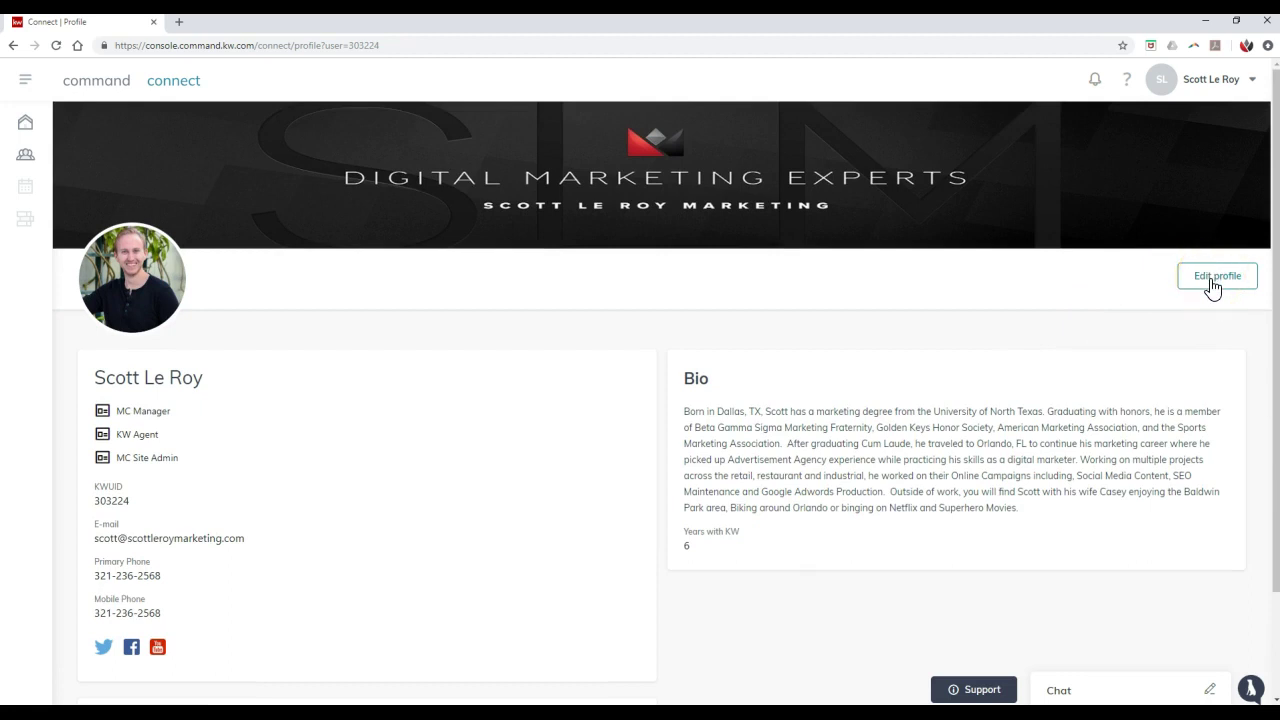
Step: Go to Settings and review Applications: eEdge, Gmail, Facebook and MailChimp connected, others not
click(1208, 84)
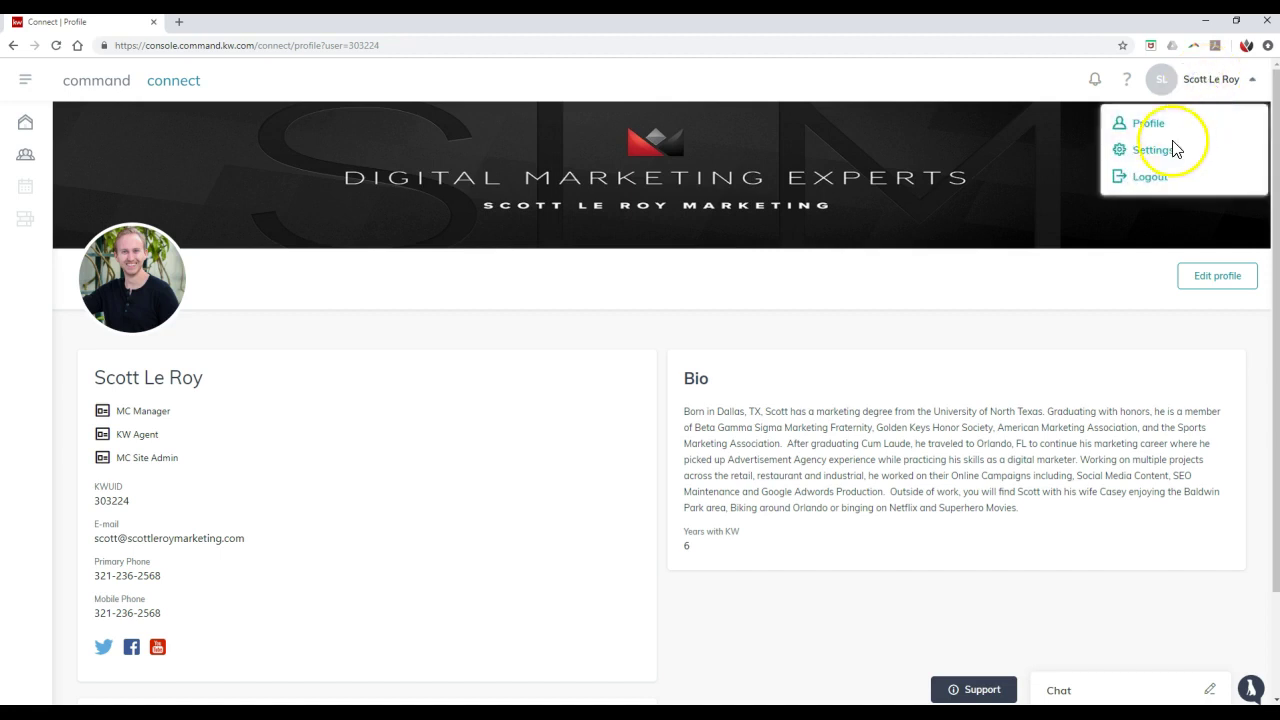
click(1170, 152)
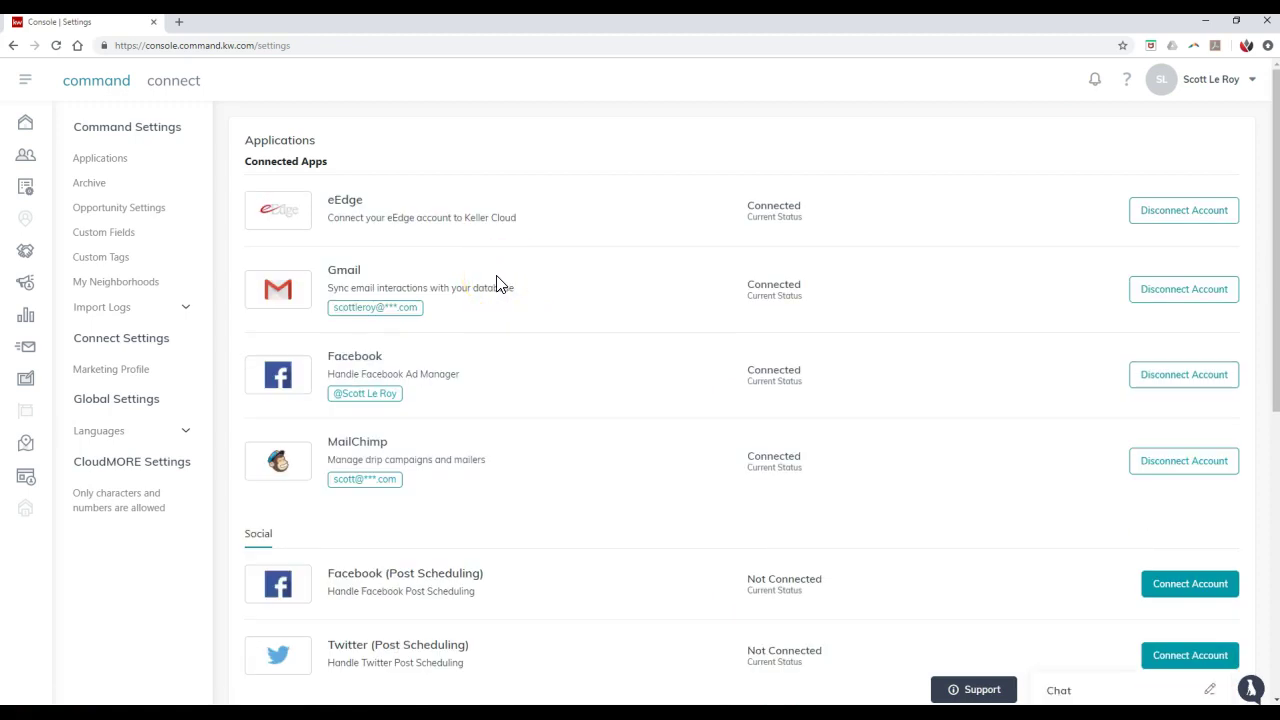
scroll(468, 400, down, 2)
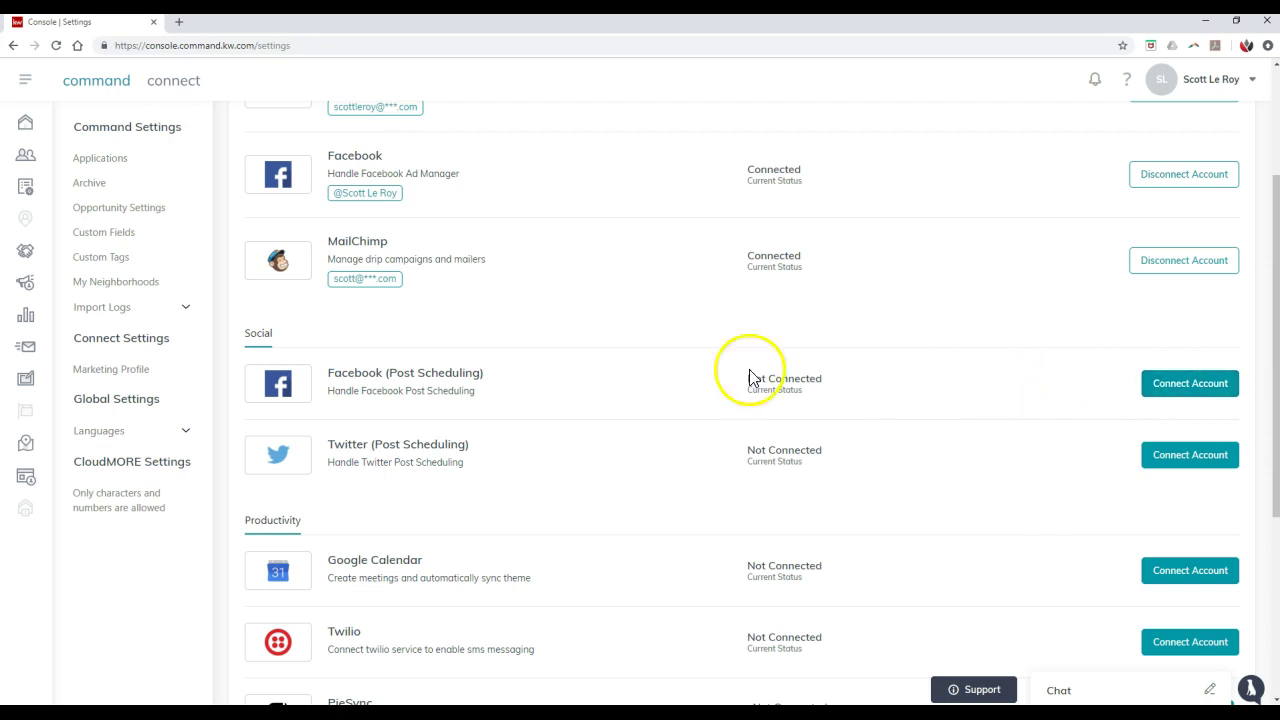
scroll(563, 373, down, 2)
scroll(560, 374, down, 2)
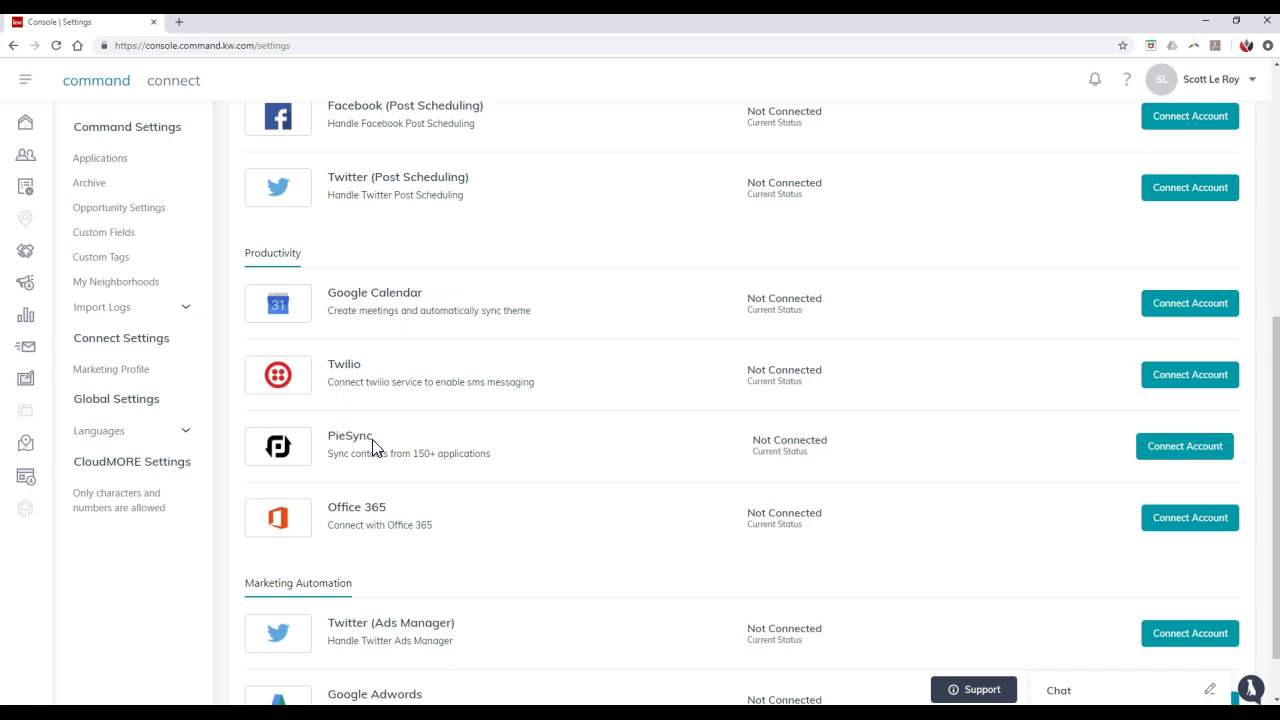
scroll(372, 447, down, 1)
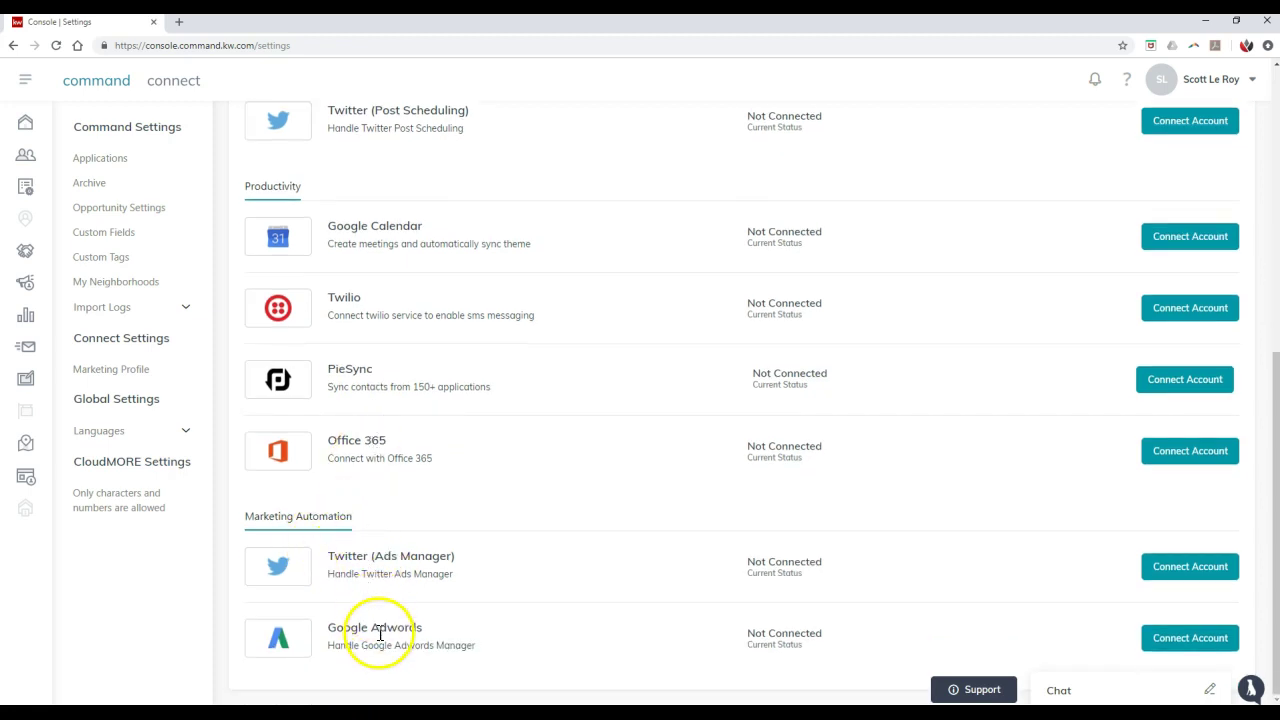
scroll(380, 645, up, 5)
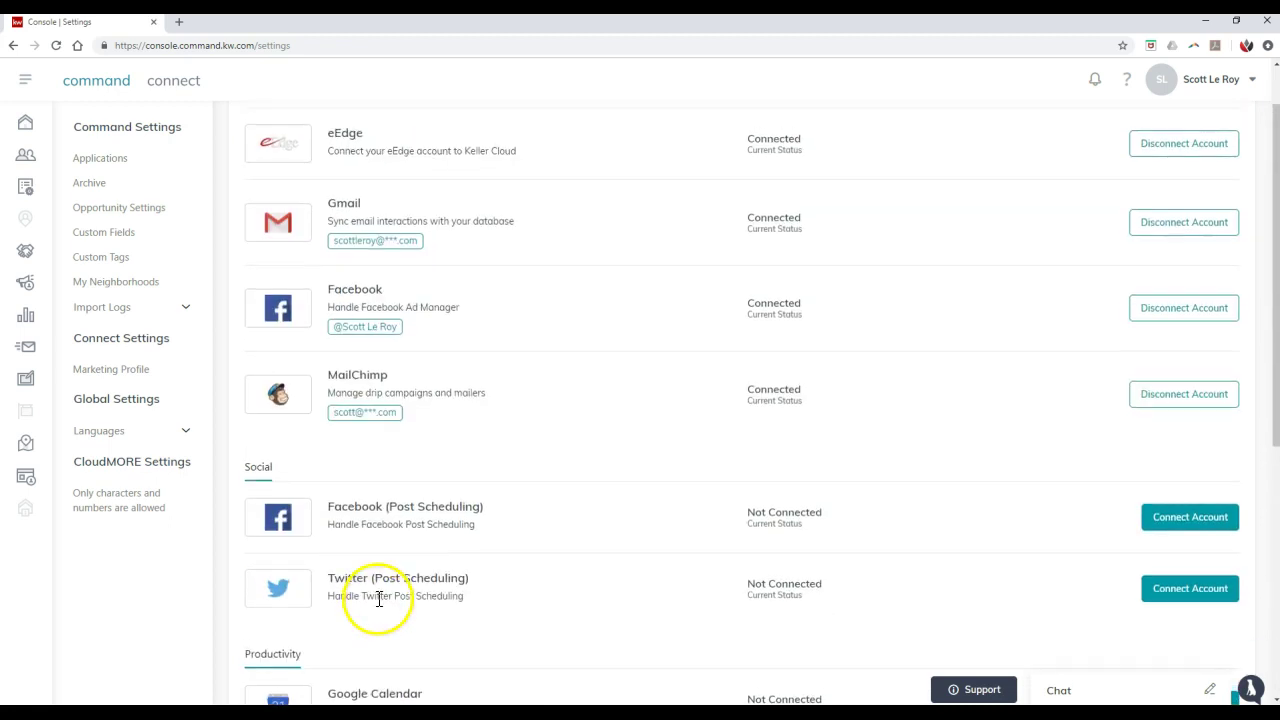
scroll(420, 312, up, 1)
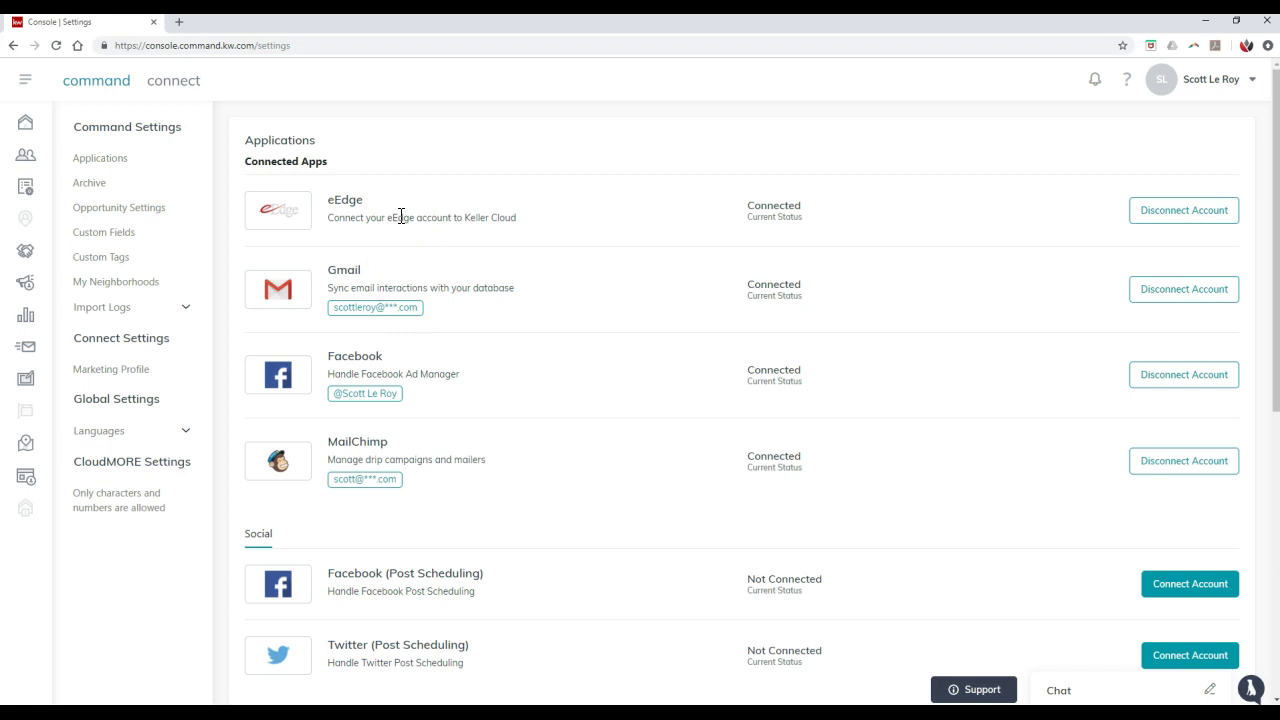
Step: Permanently delete the first archived contact, reducing the Archive from 203 to 202 contacts
click(104, 185)
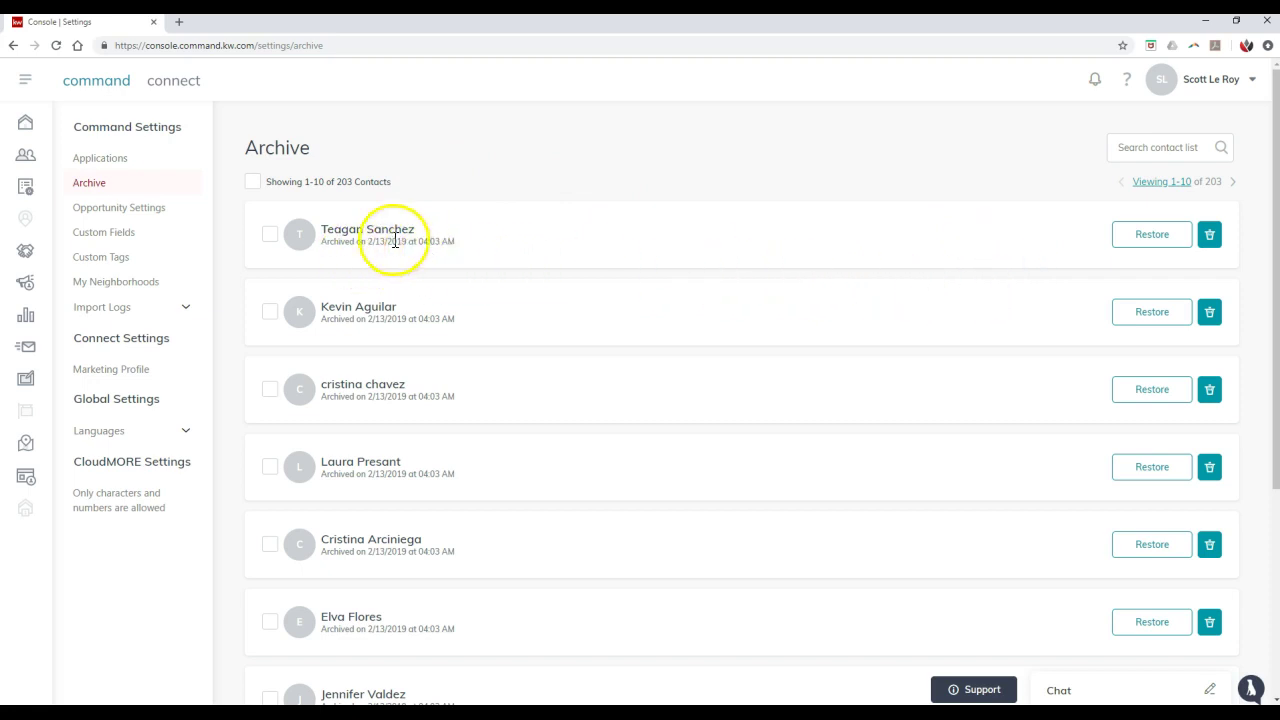
click(271, 236)
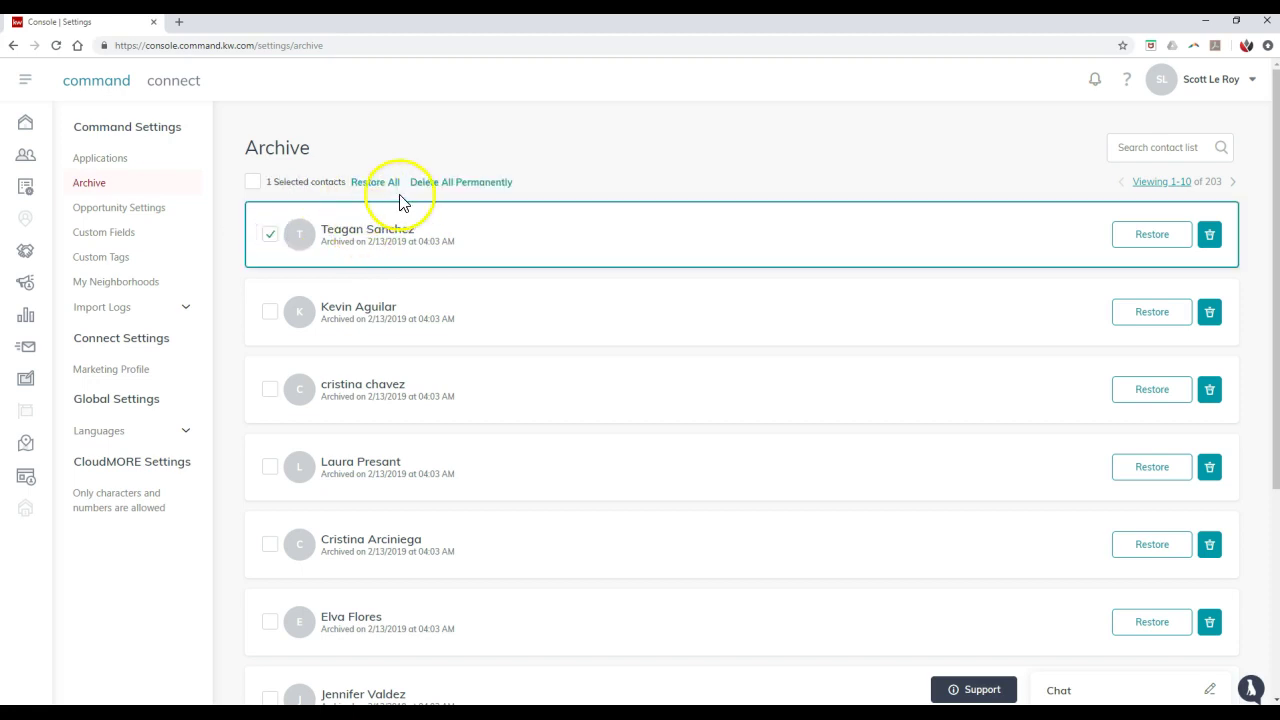
click(494, 183)
click(490, 418)
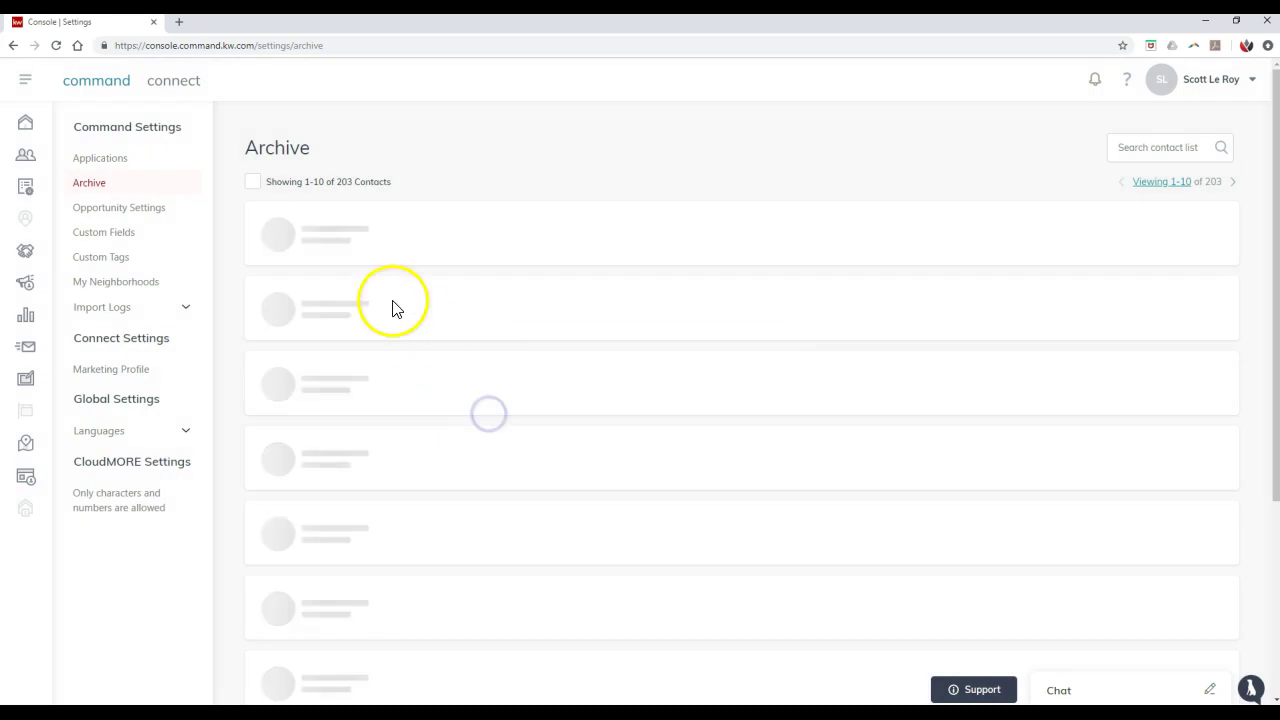
click(186, 219)
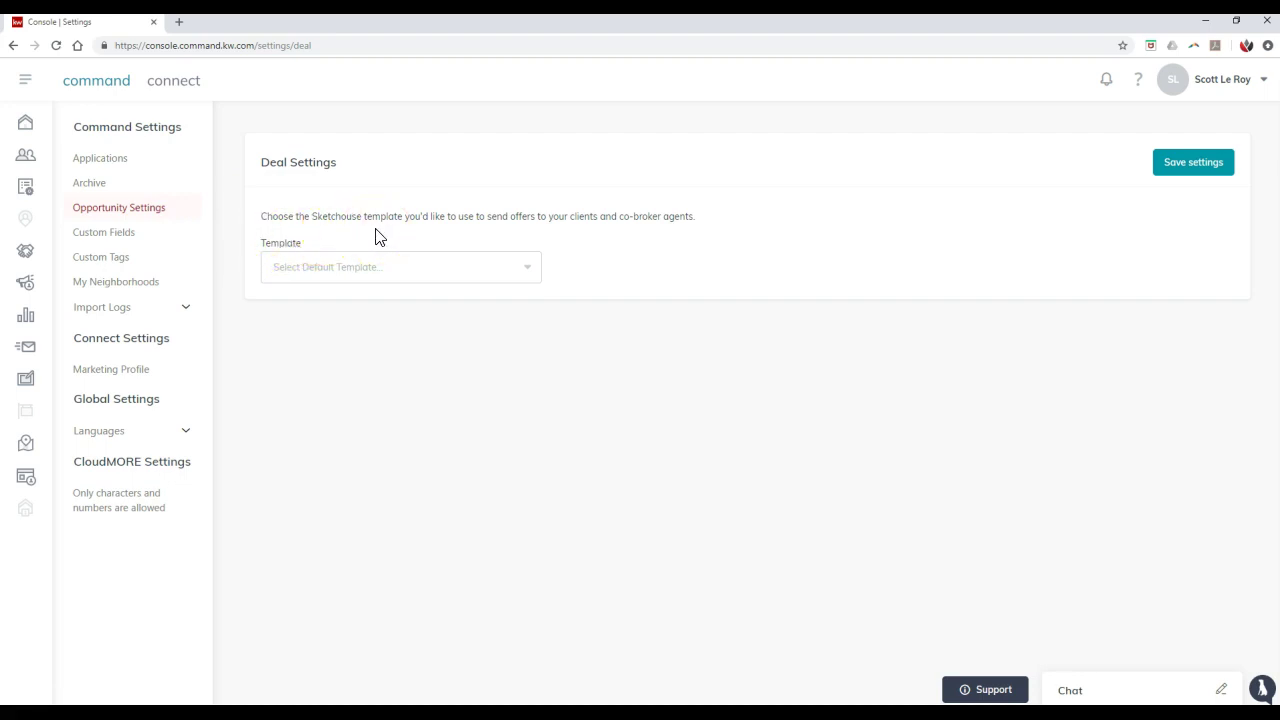
Step: View the offer Template choices in Deal Settings without selecting one
click(400, 265)
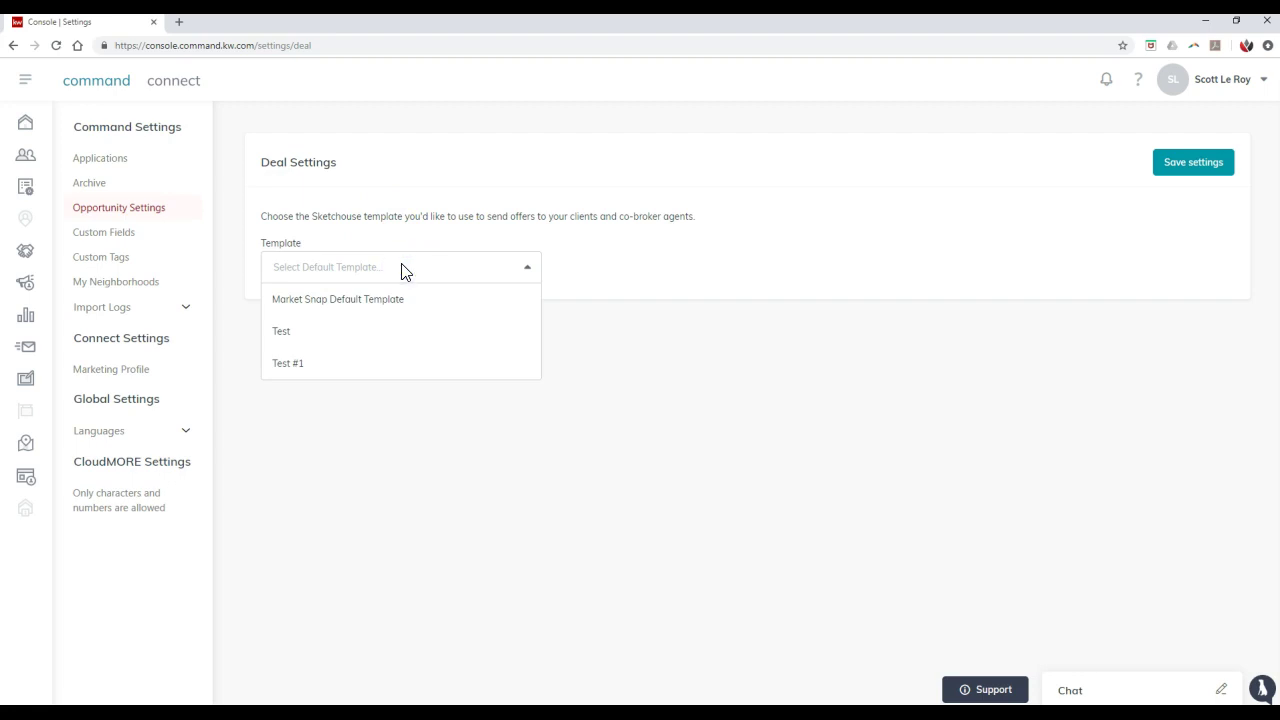
click(402, 266)
click(402, 266)
click(405, 243)
Step: Create a default Text Field custom field named 'Test Field Name'
click(165, 238)
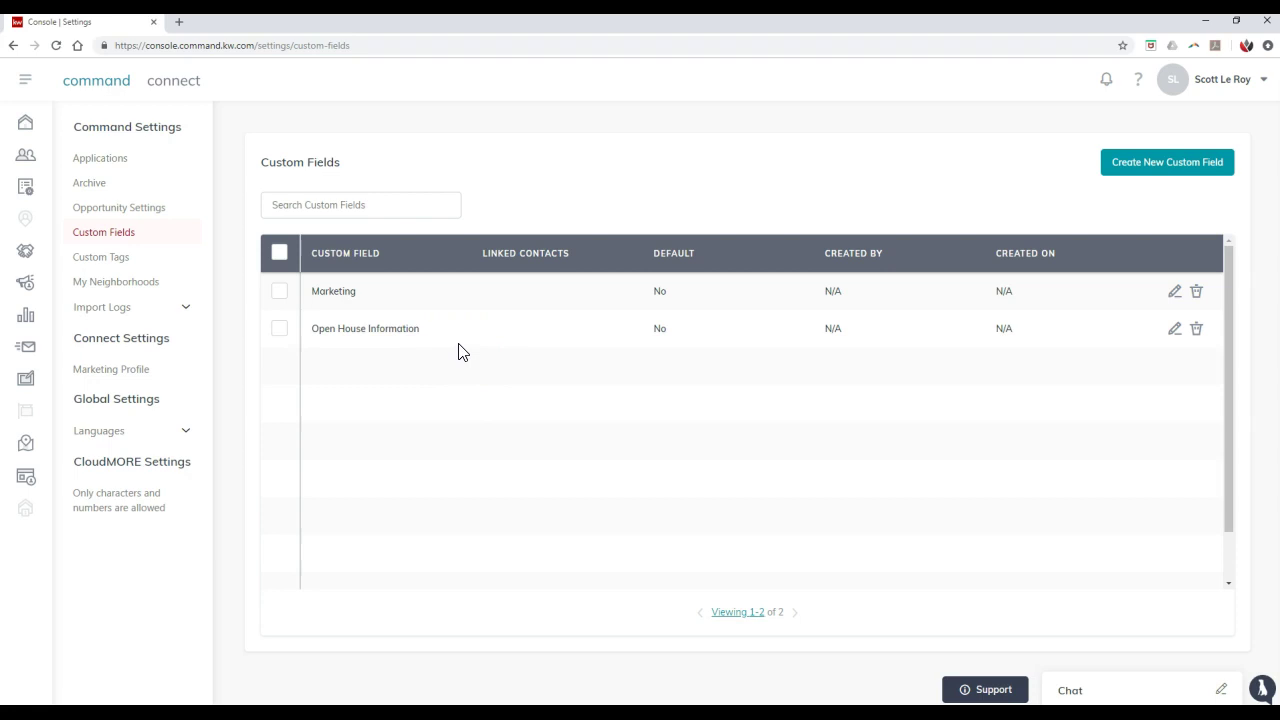
click(1155, 176)
click(626, 281)
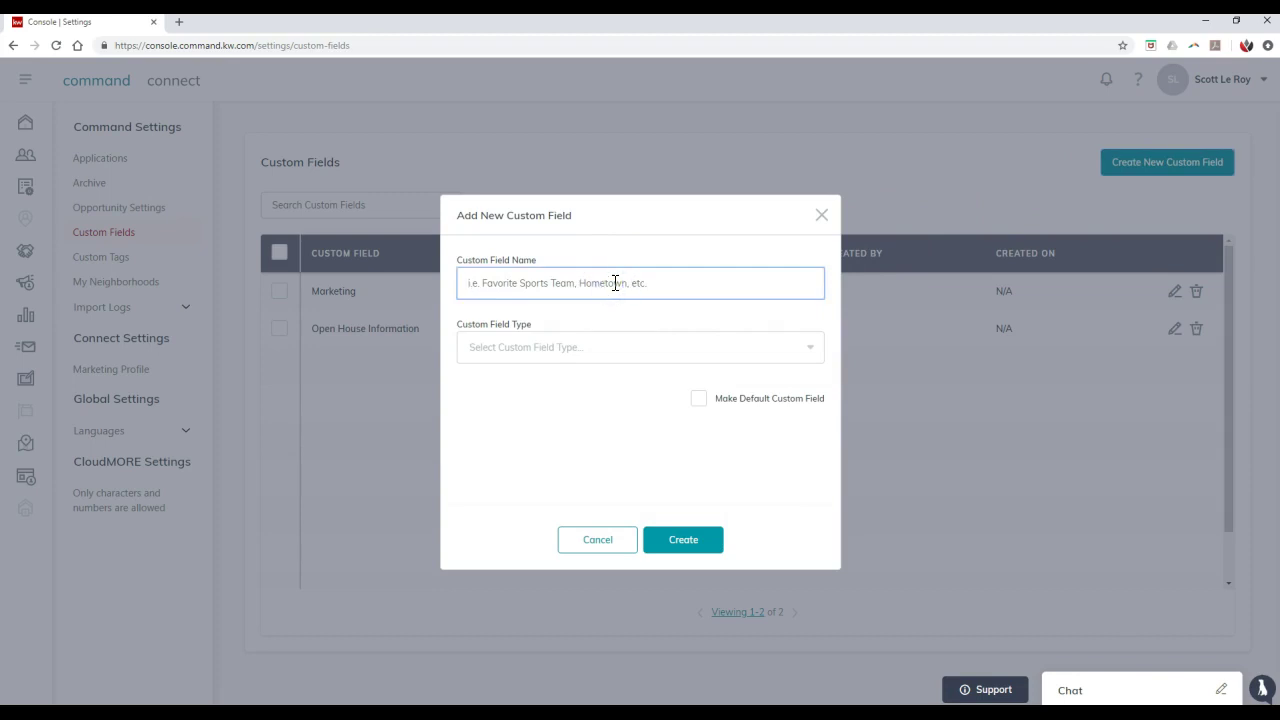
text(Test Field Name)
click(615, 352)
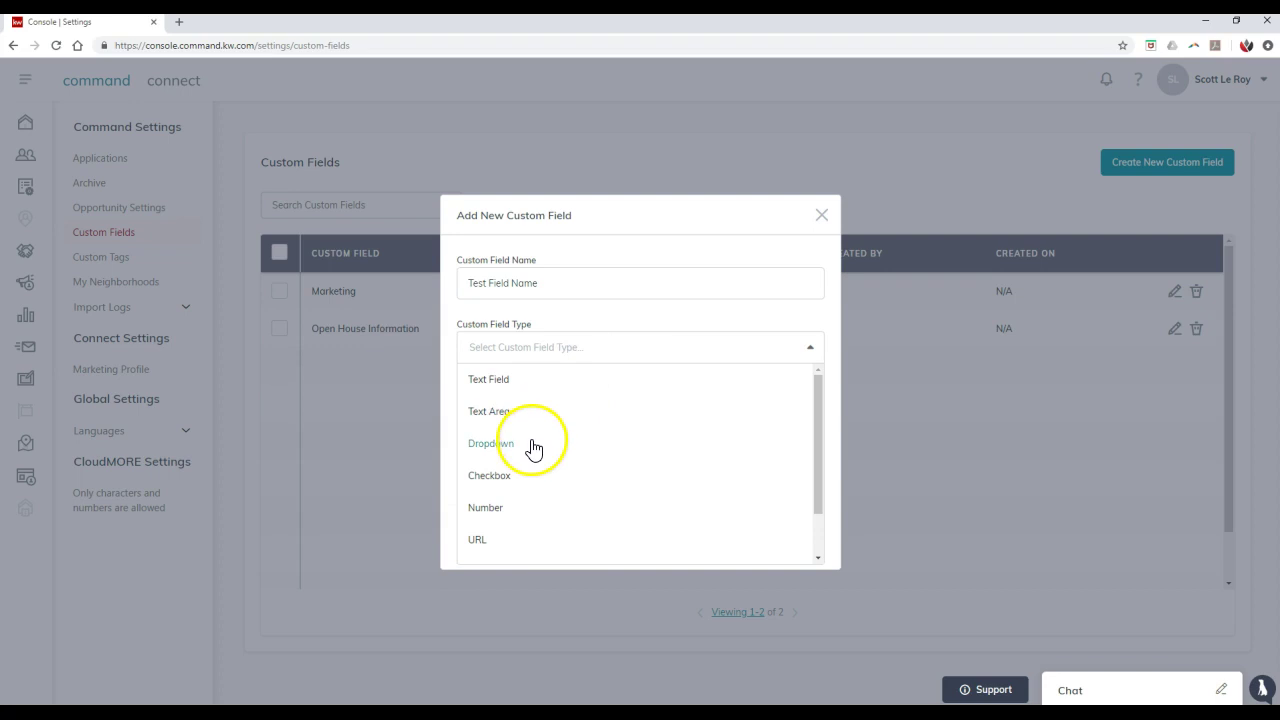
scroll(512, 505, down, 1)
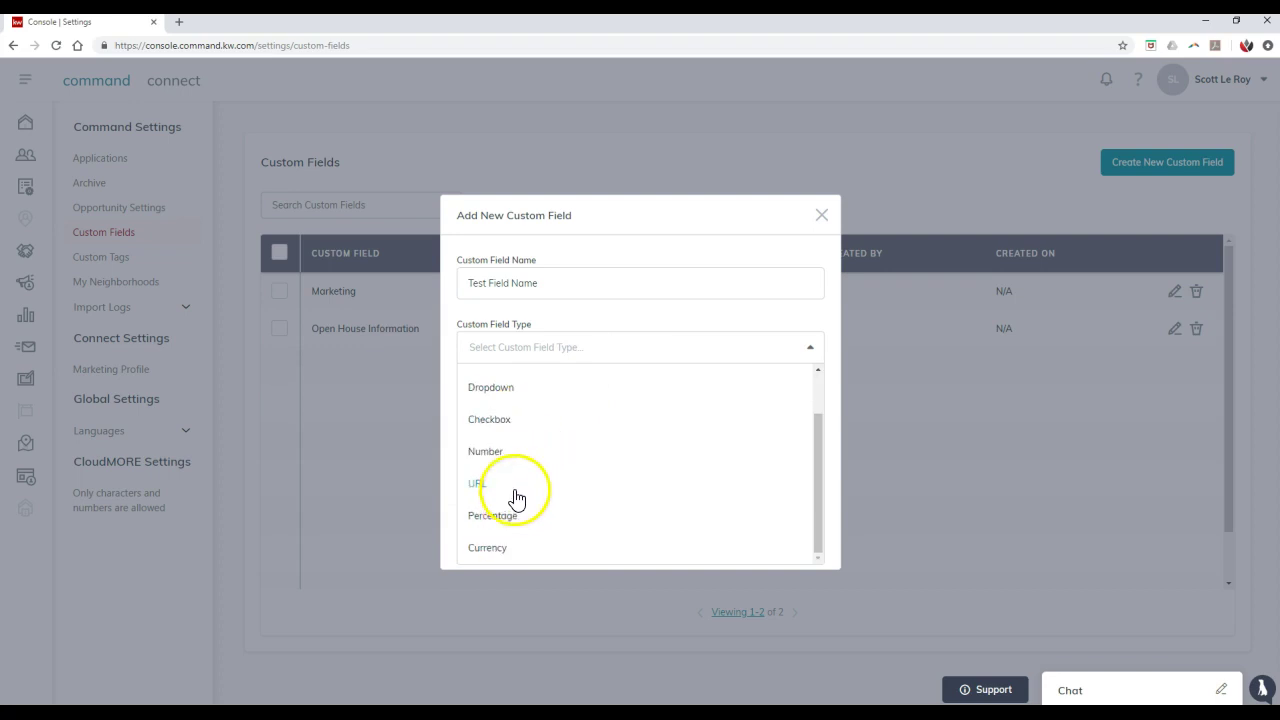
scroll(504, 510, up, 1)
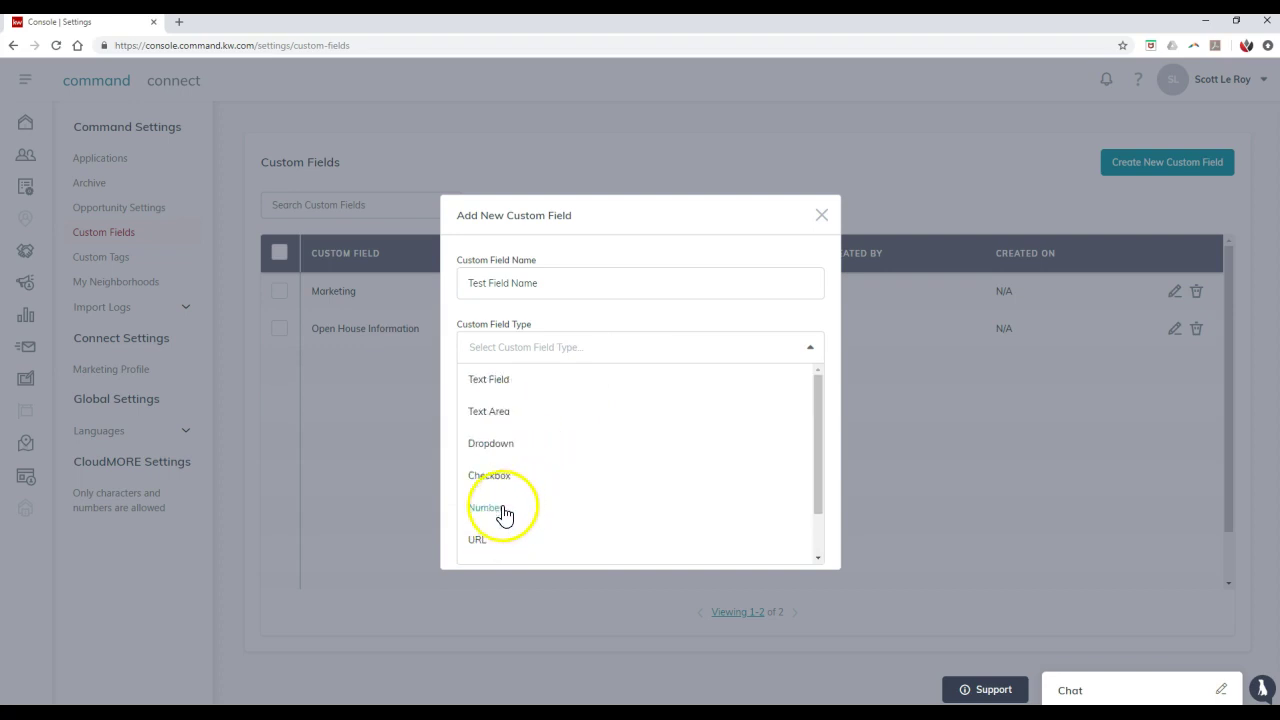
click(505, 376)
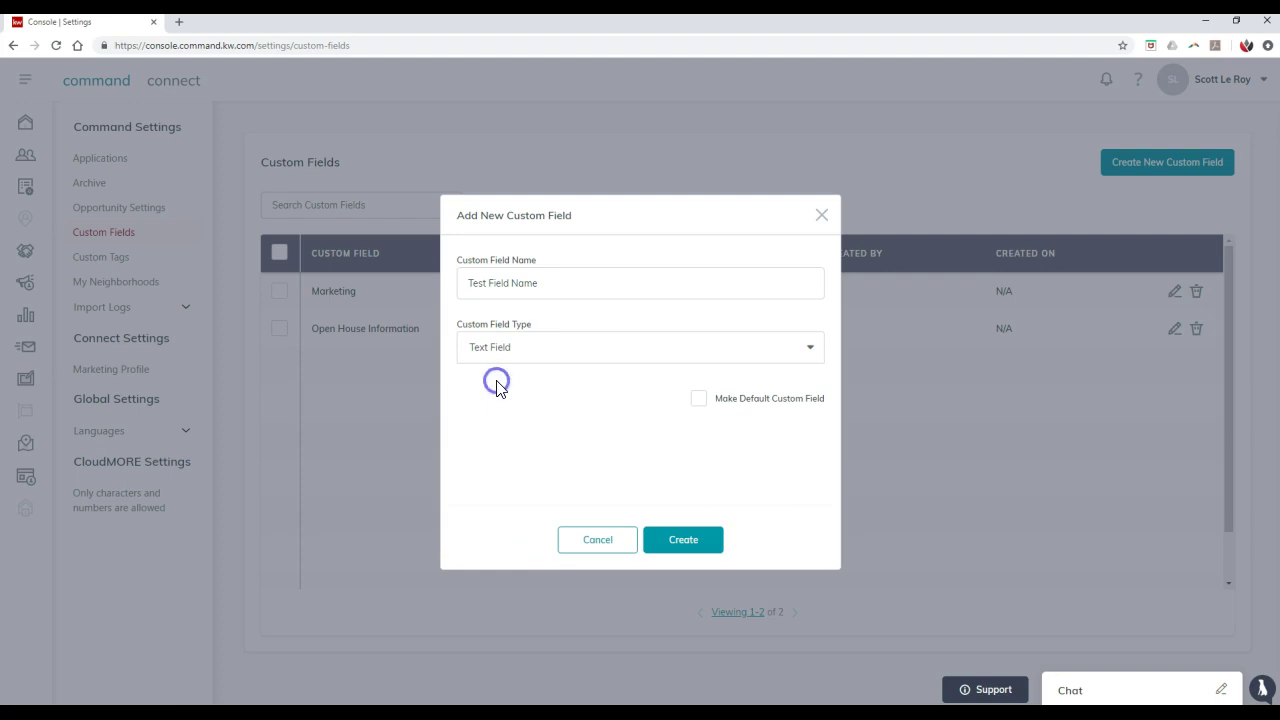
click(700, 400)
click(684, 537)
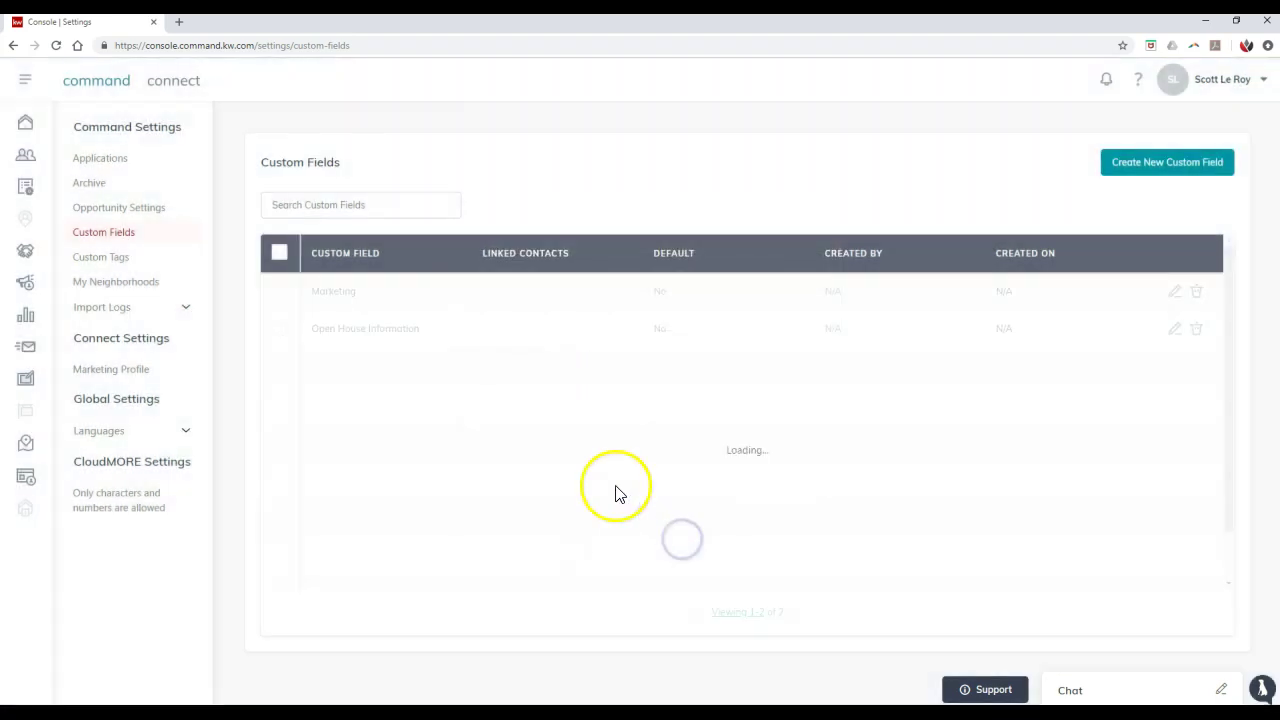
Step: Start a new contact tag in Custom Tags, pick grey, and close it without saving
click(145, 257)
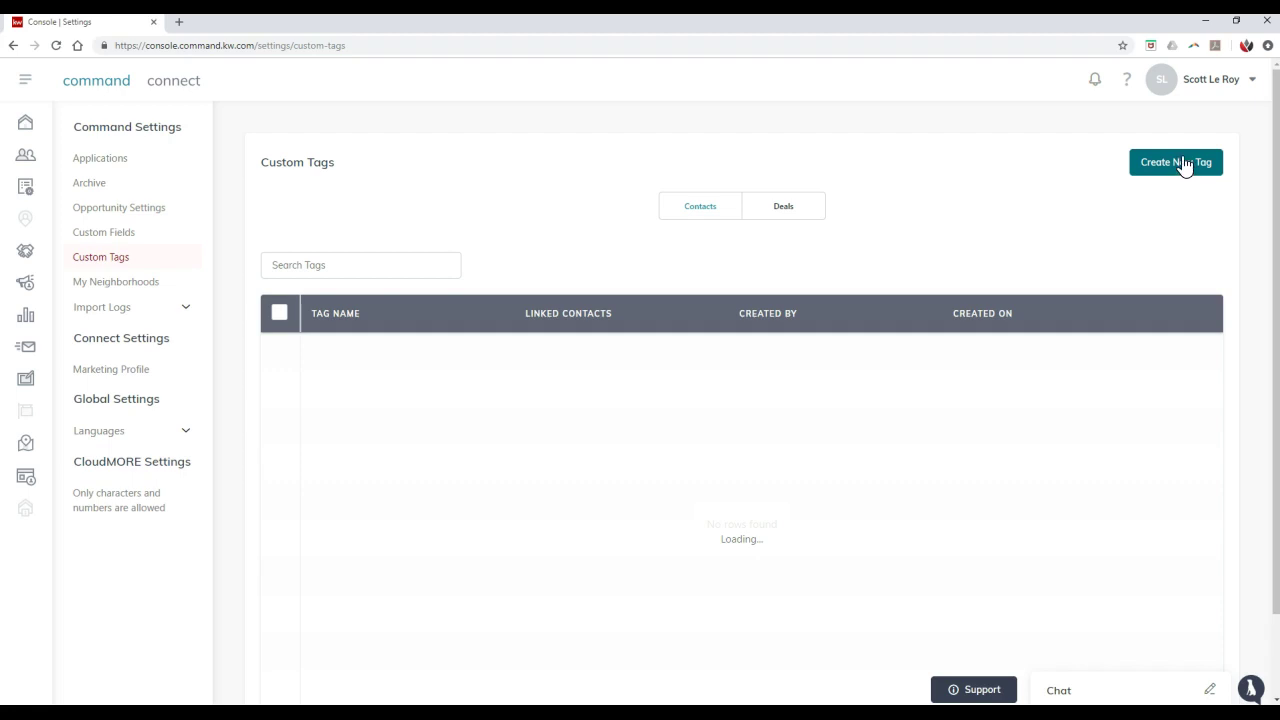
click(1180, 172)
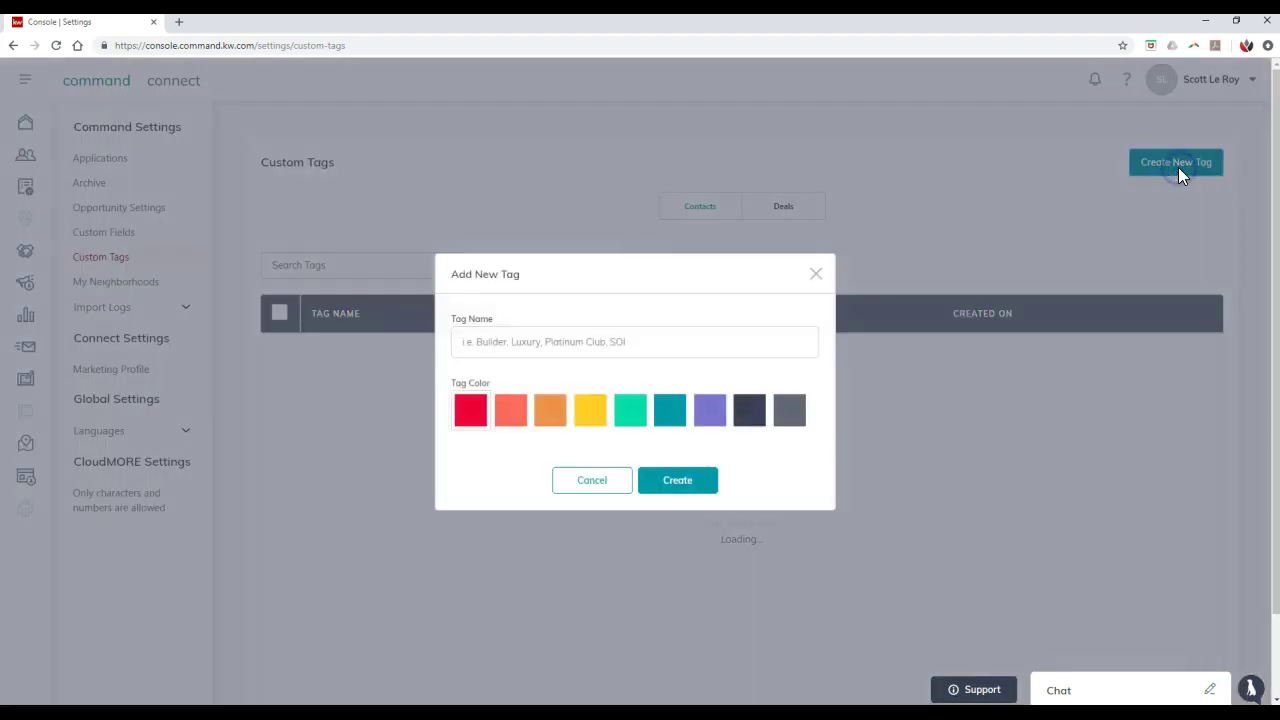
click(512, 345)
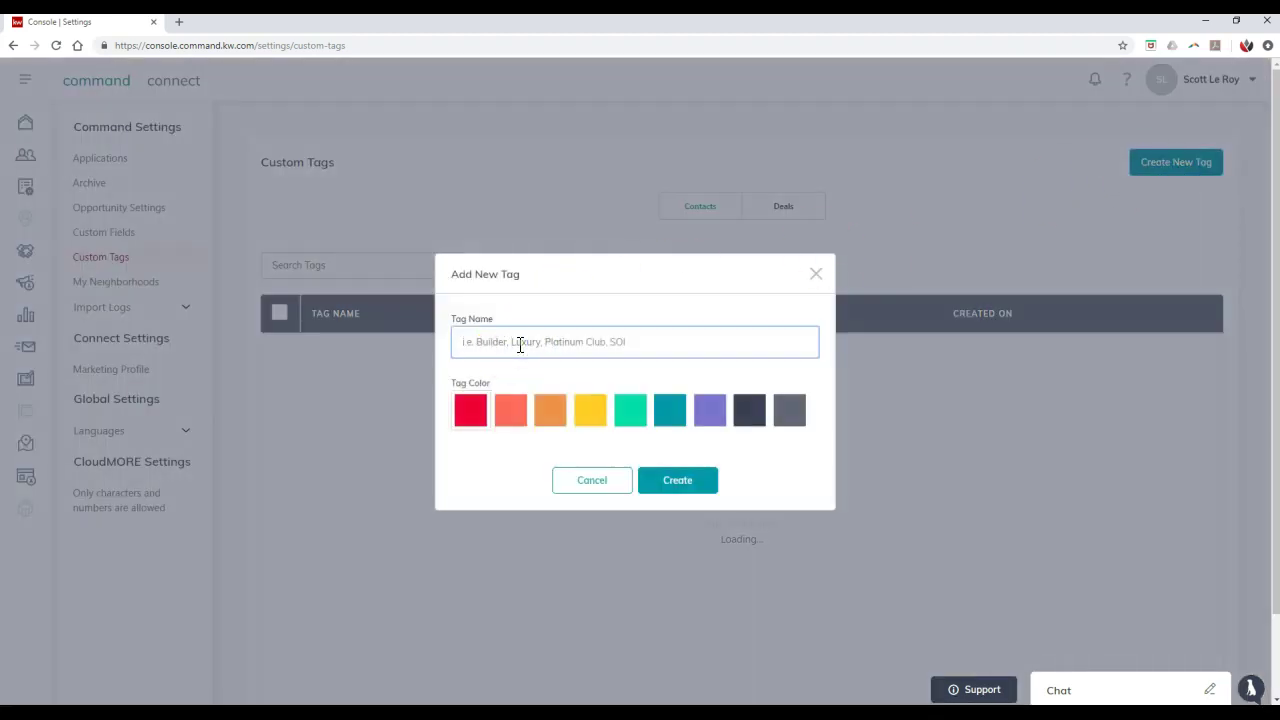
click(684, 414)
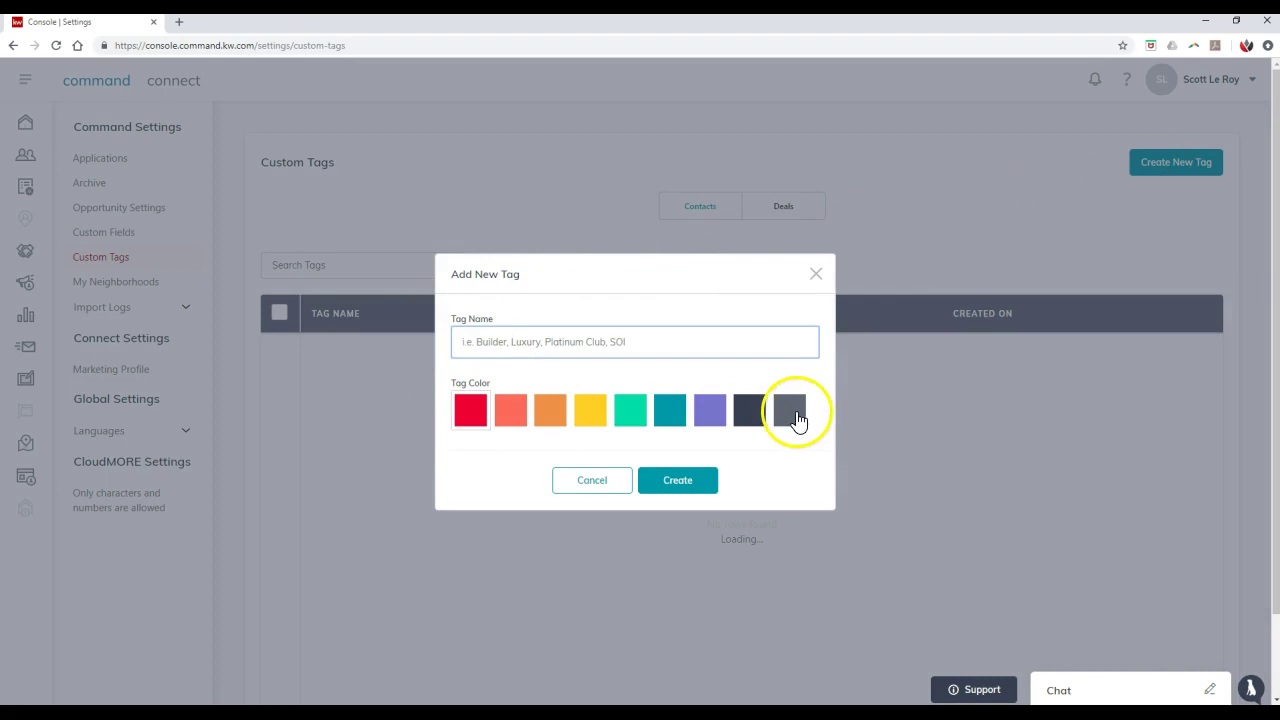
click(816, 273)
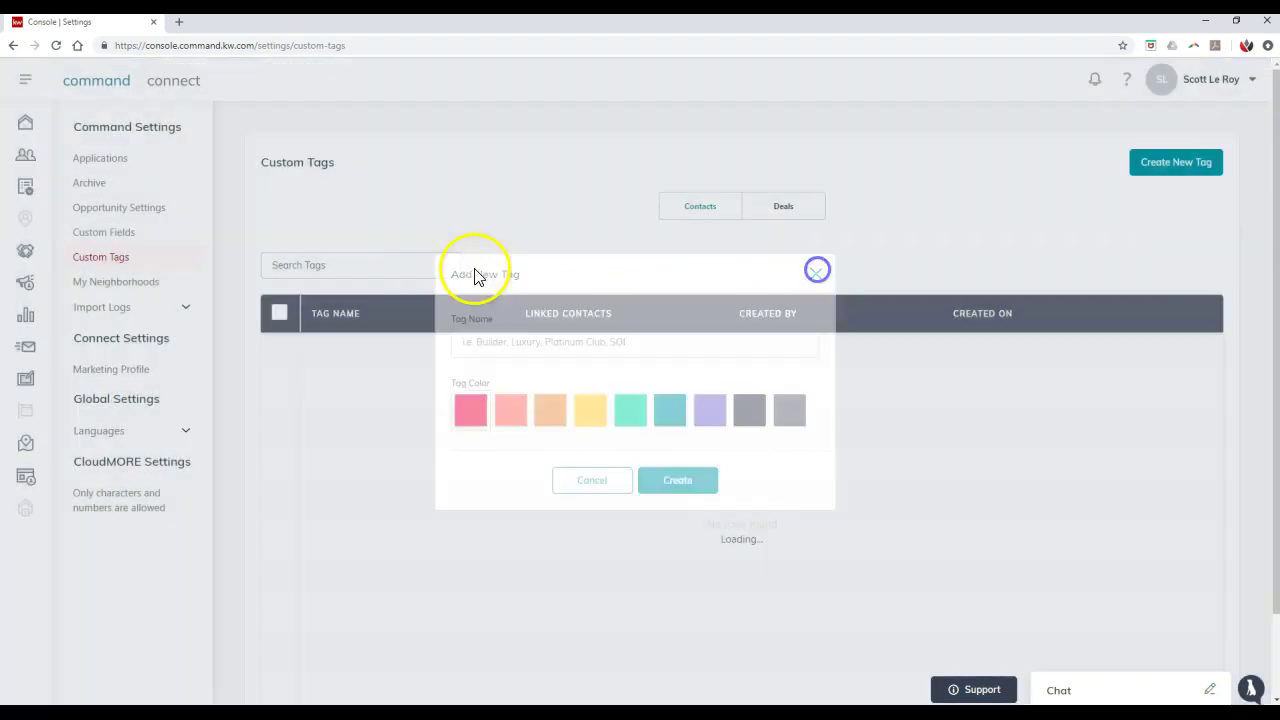
click(158, 282)
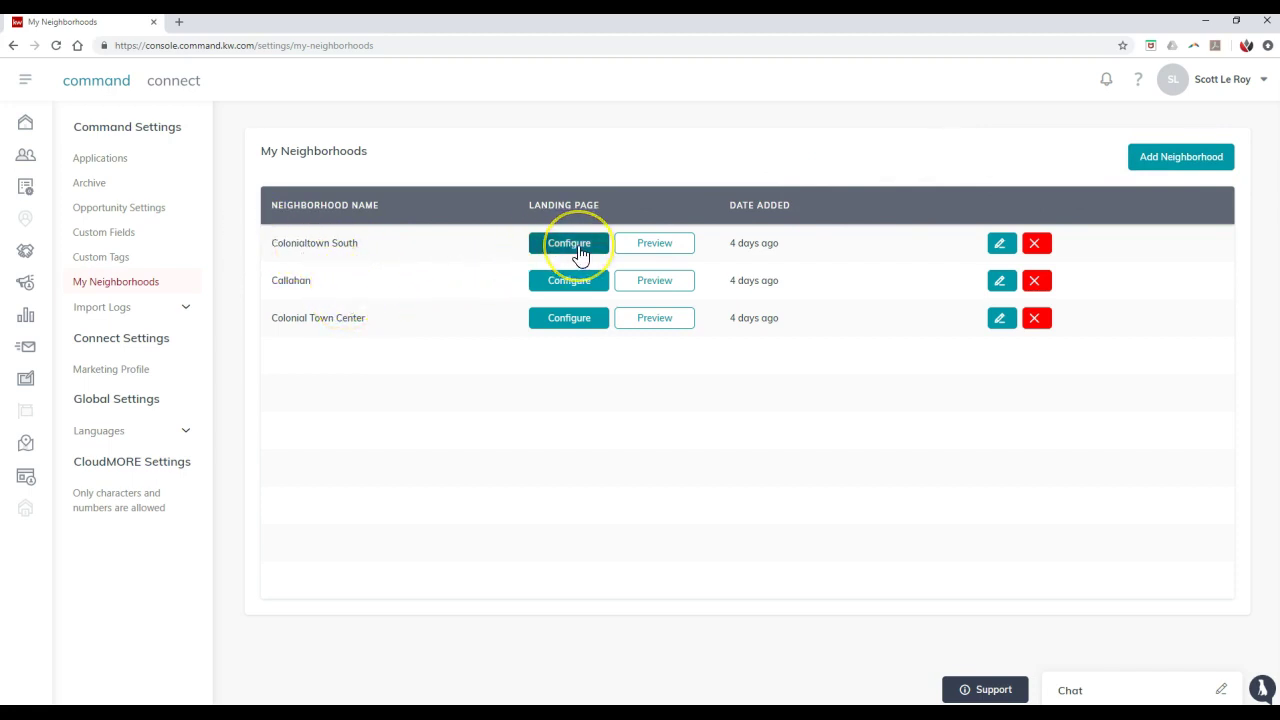
Step: Start a new neighborhood and centre the map on Orlando, FL via Florida 417 Toll
click(1148, 172)
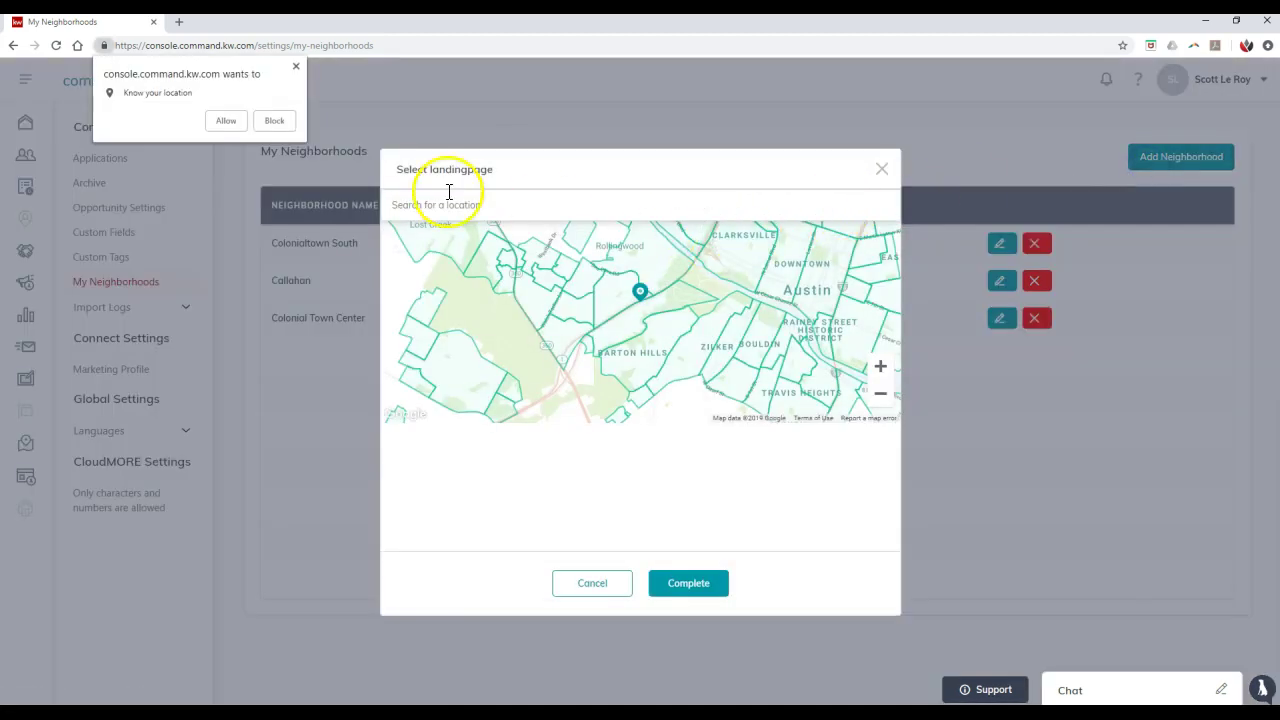
click(226, 121)
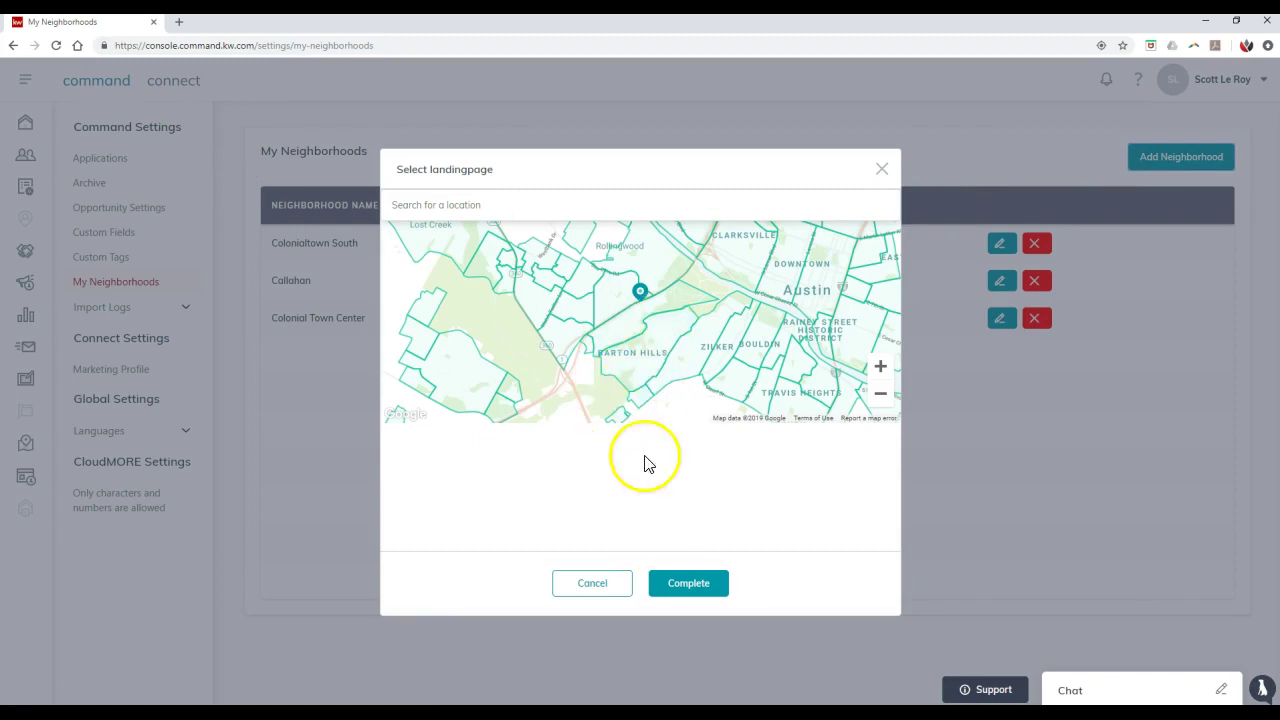
click(557, 206)
text(32803)
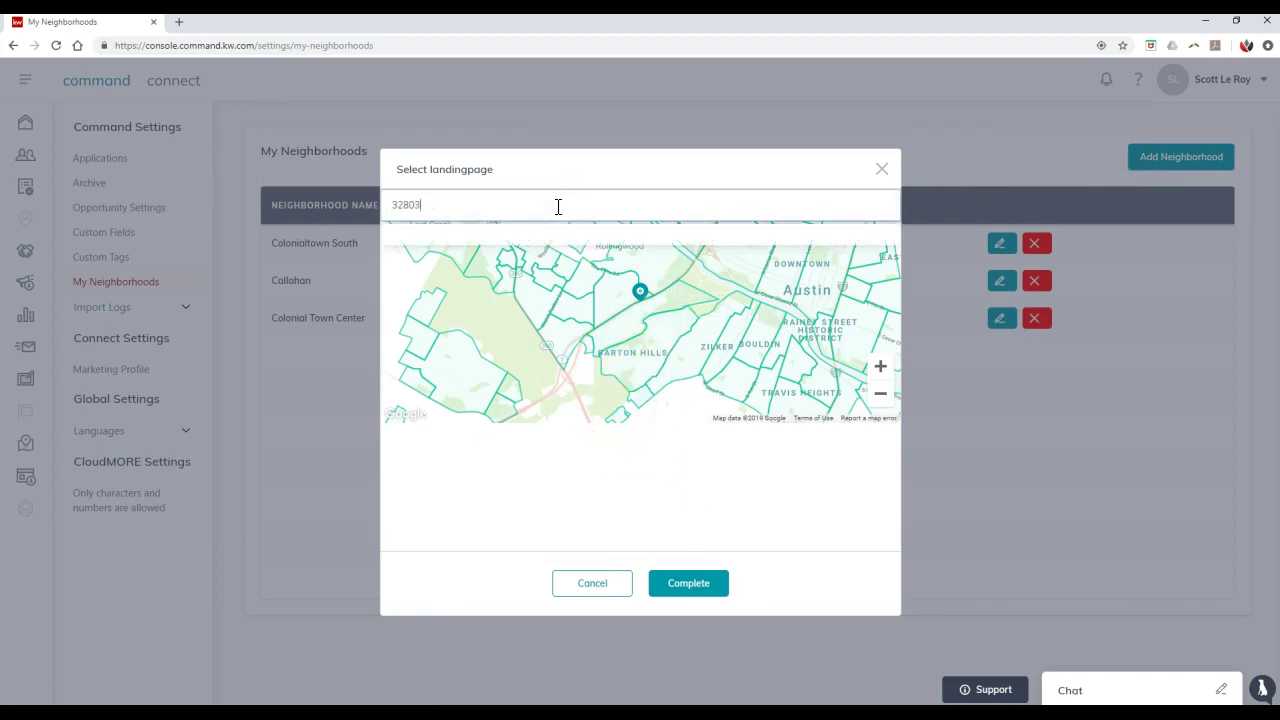
key(BackSpace)
key(BackSpace)
key(BackSpace)
key(BackSpace)
key(BackSpace)
text(orlando, fl)
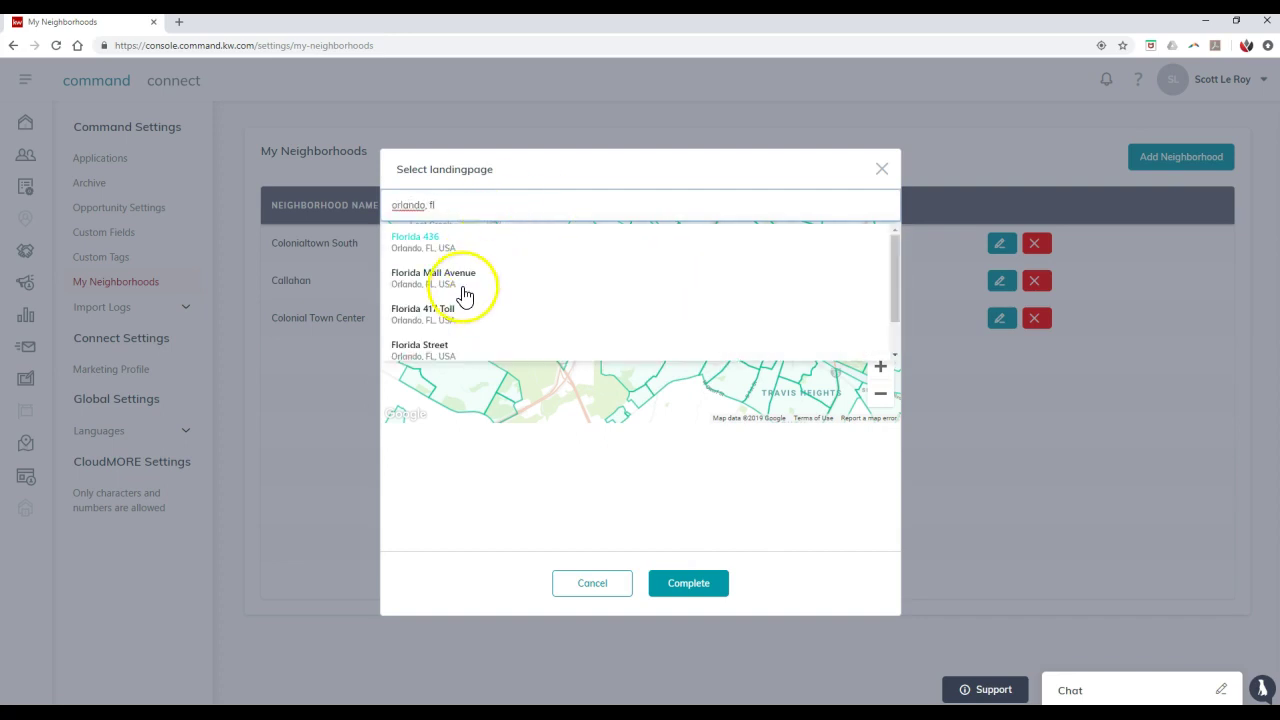
click(463, 313)
double_click(600, 323)
drag(603, 371, 609, 406)
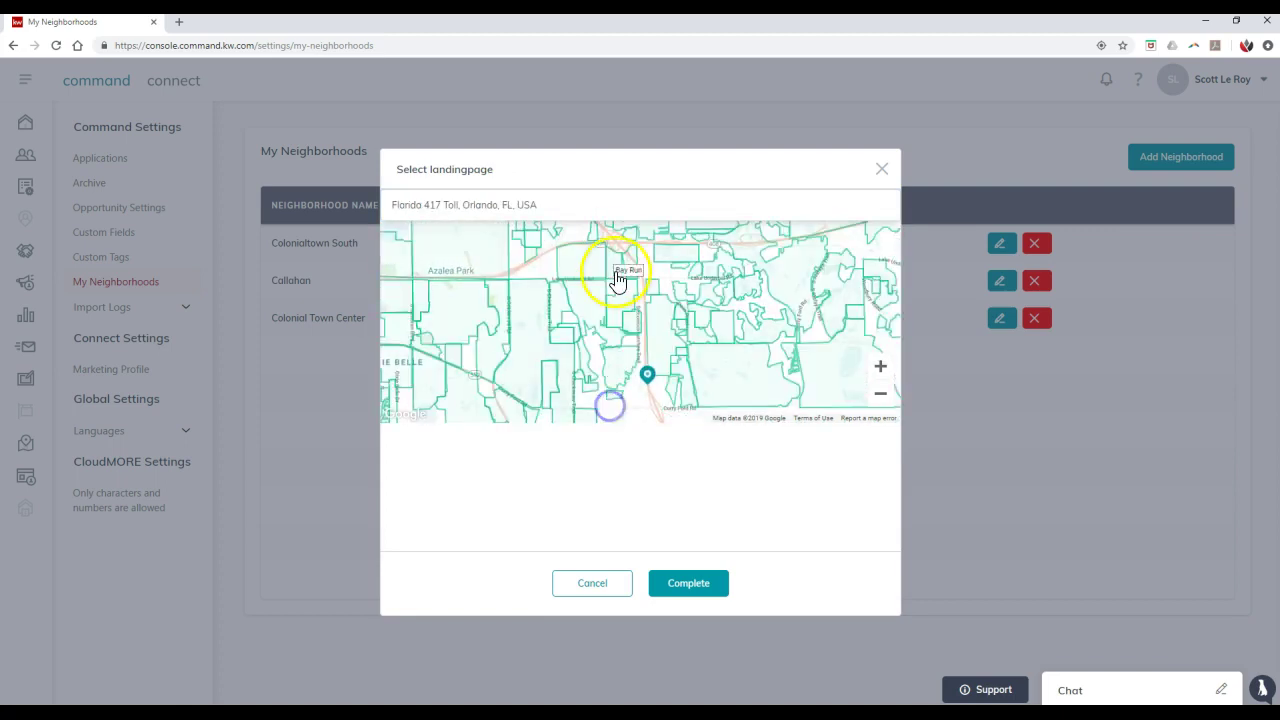
drag(614, 272, 597, 389)
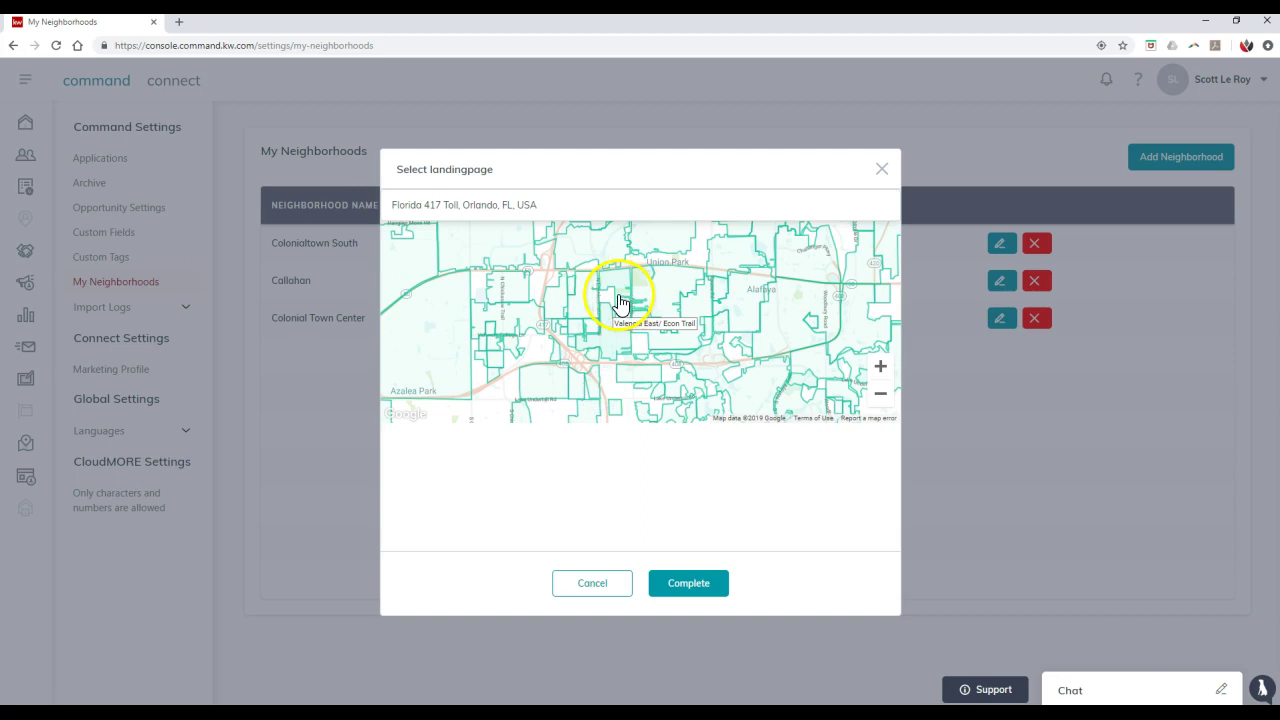
drag(614, 294, 843, 286)
Step: Select Baldwin Park, Colonial Town Center, Audubon Park, Northwood Terrace, Little Lake Barton Shores, Colonial Town North
click(537, 271)
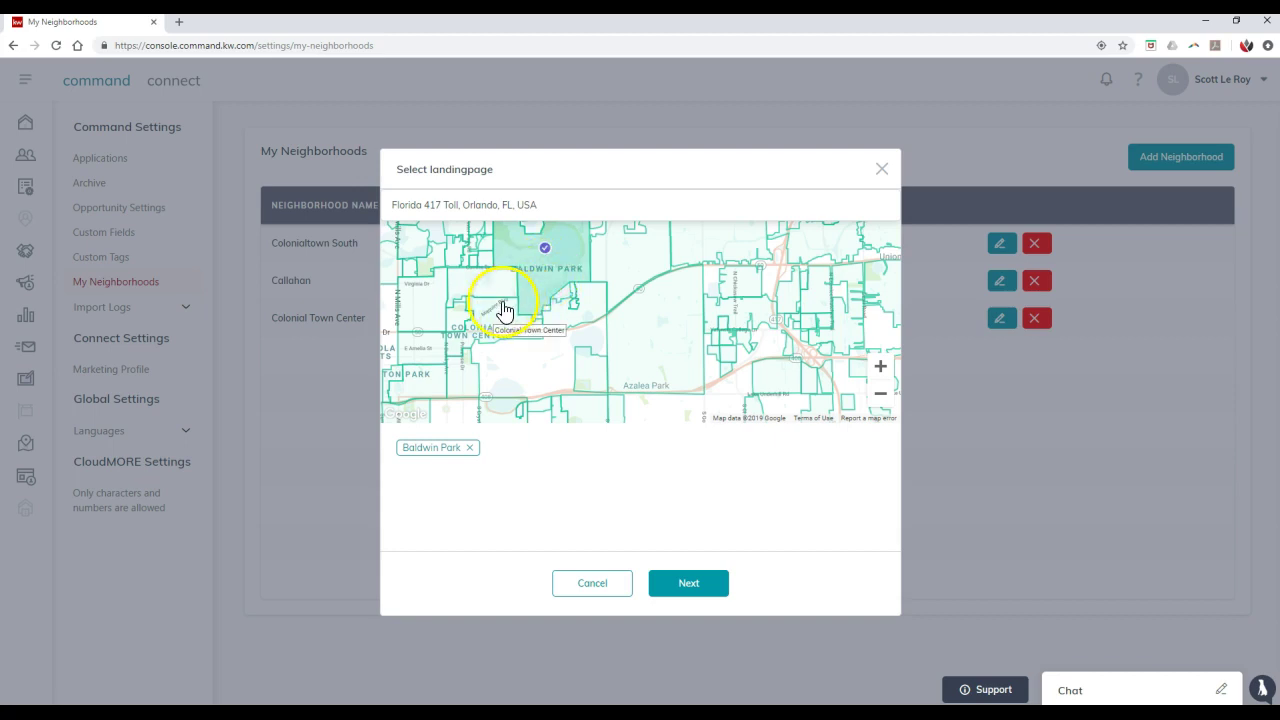
click(503, 308)
click(487, 284)
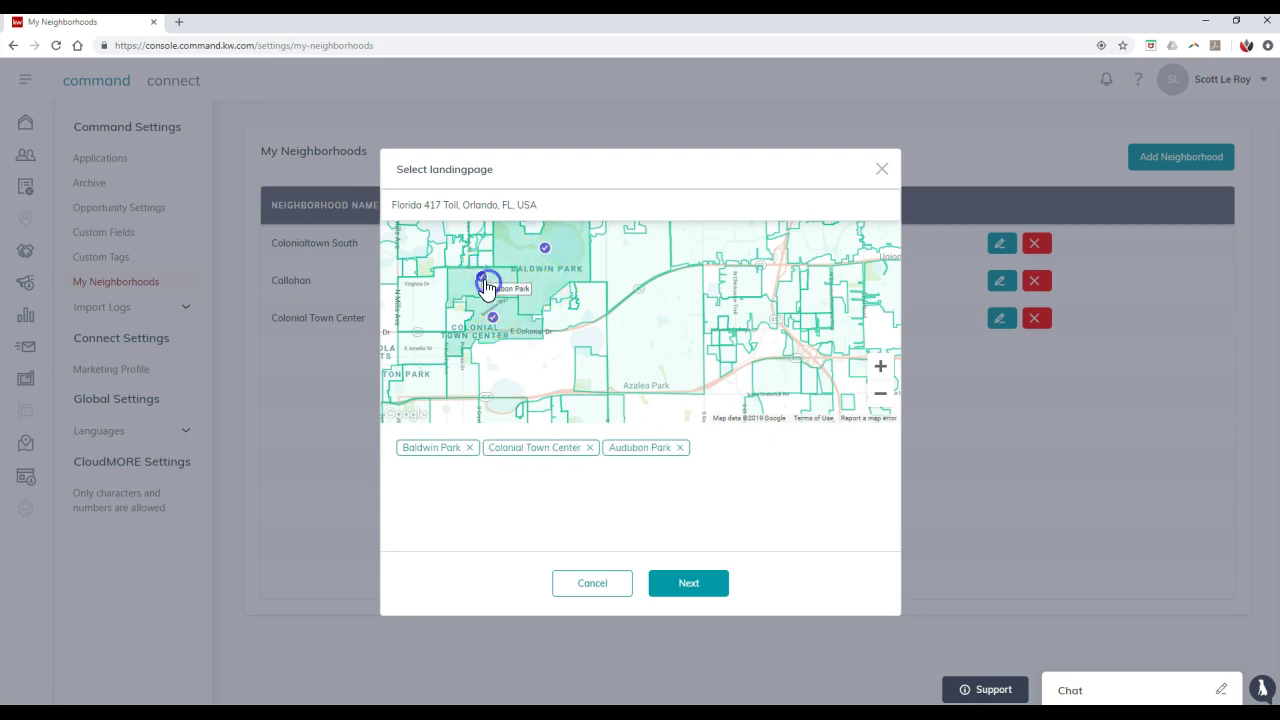
click(483, 266)
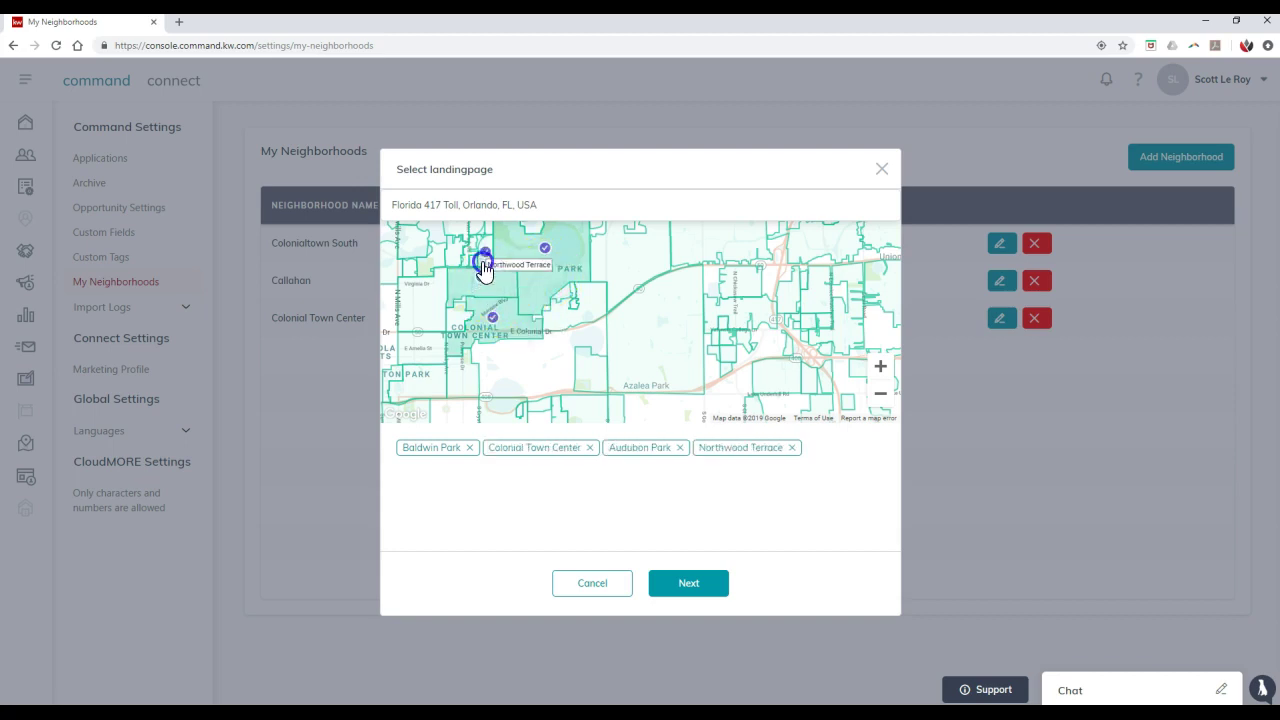
click(569, 314)
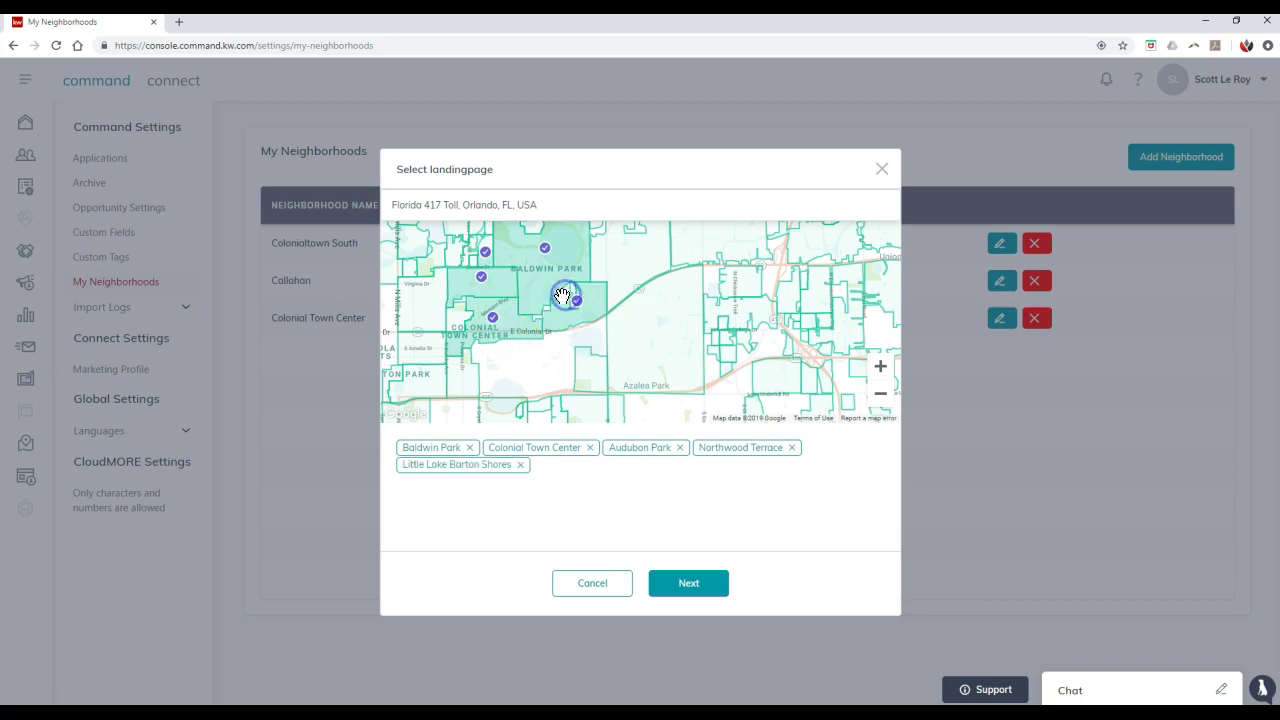
click(427, 313)
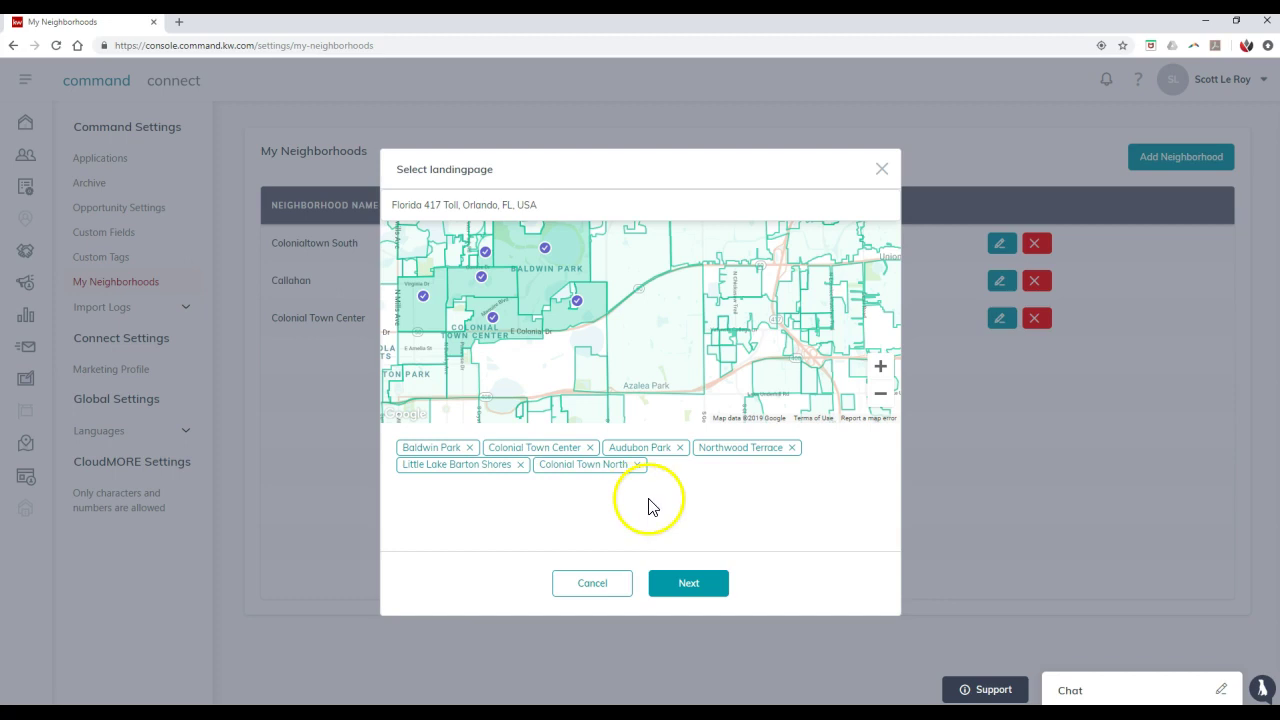
Step: Skip through the landing-page step for all six neighborhoods without assigning any pages
click(677, 590)
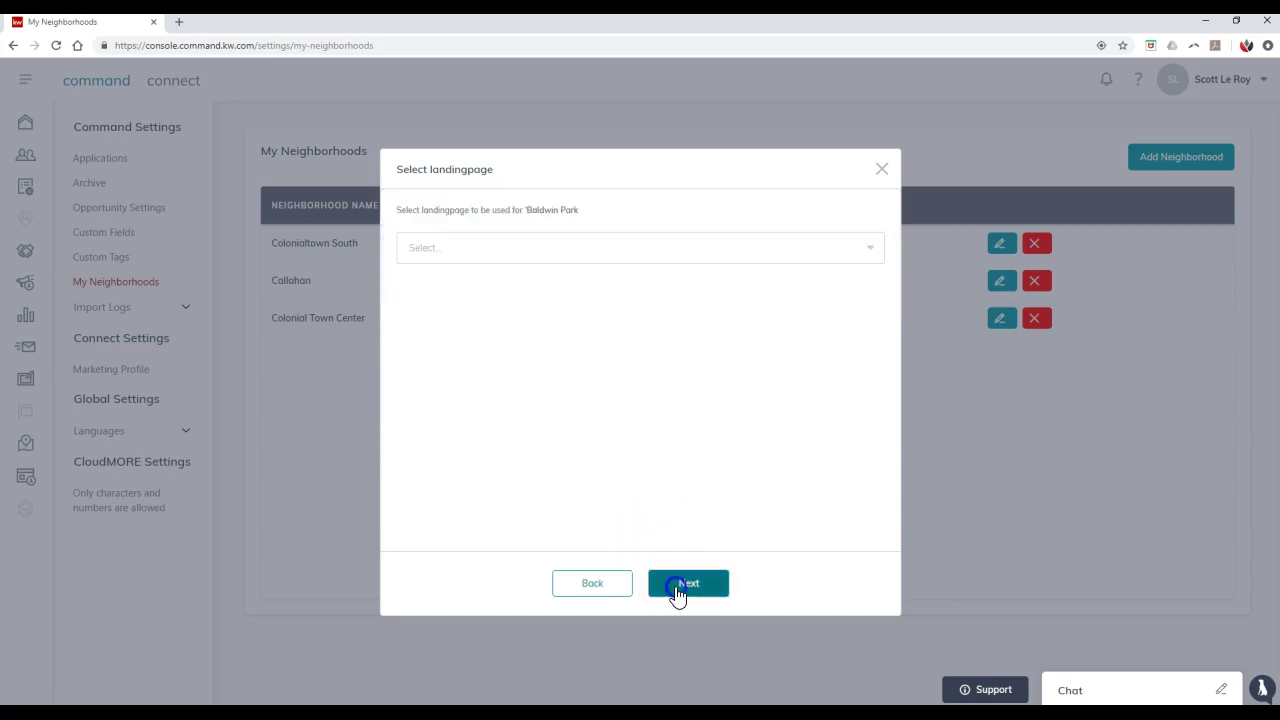
click(485, 256)
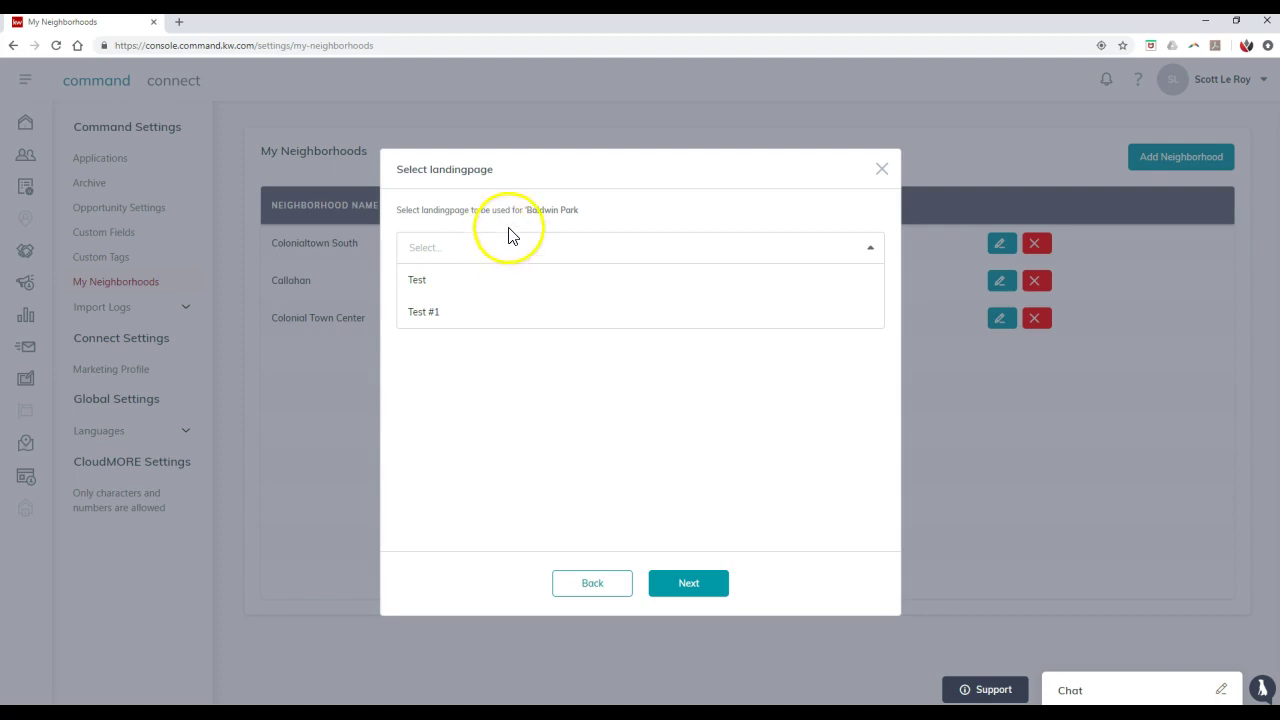
click(514, 222)
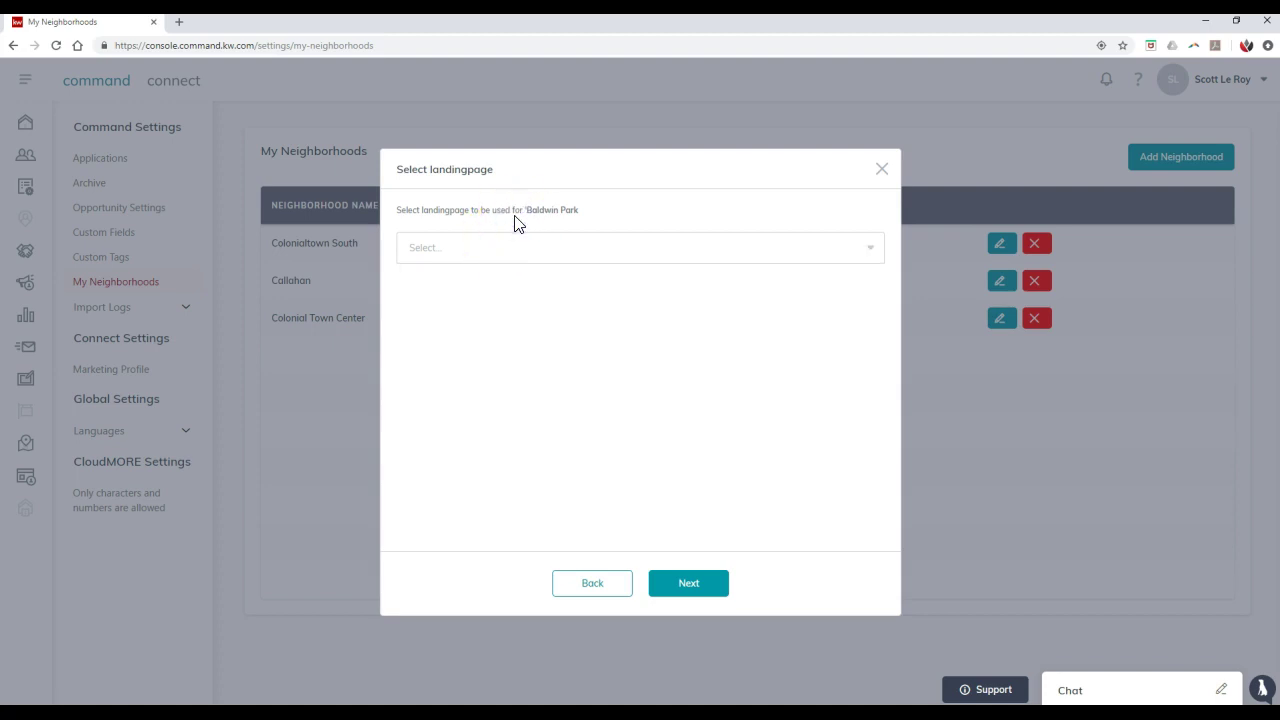
click(668, 582)
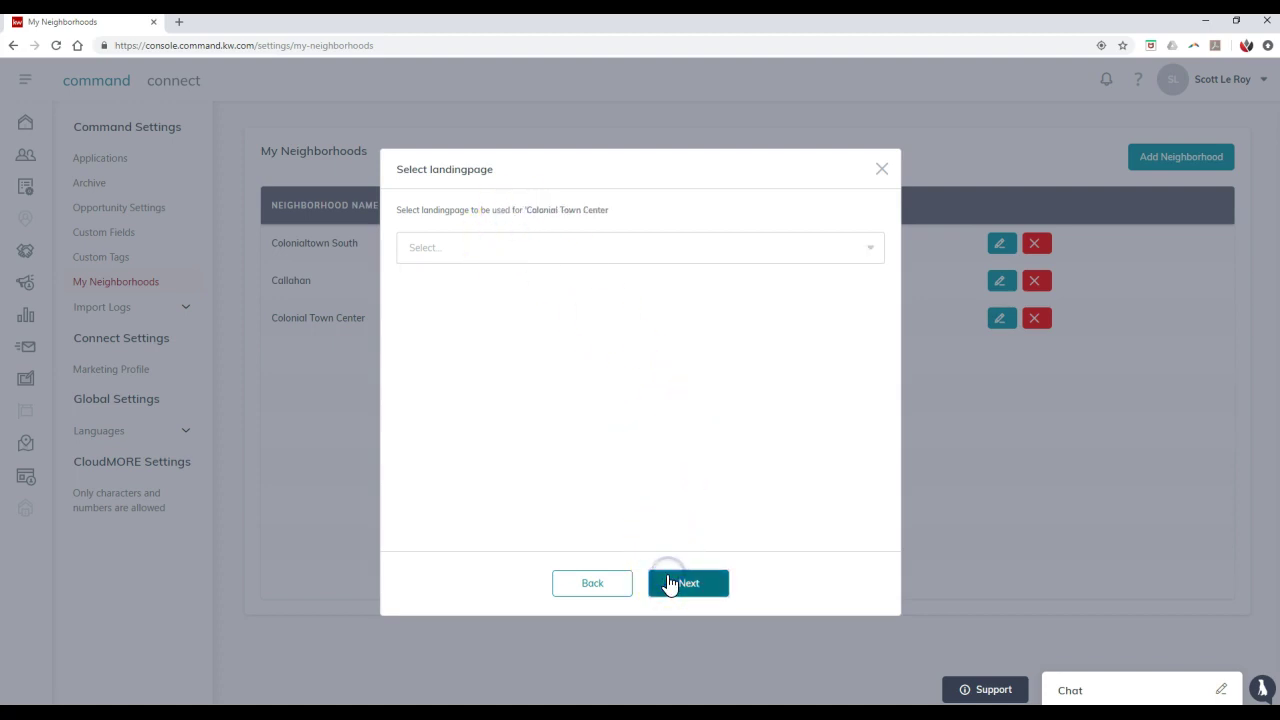
click(670, 584)
click(670, 584)
click(670, 584)
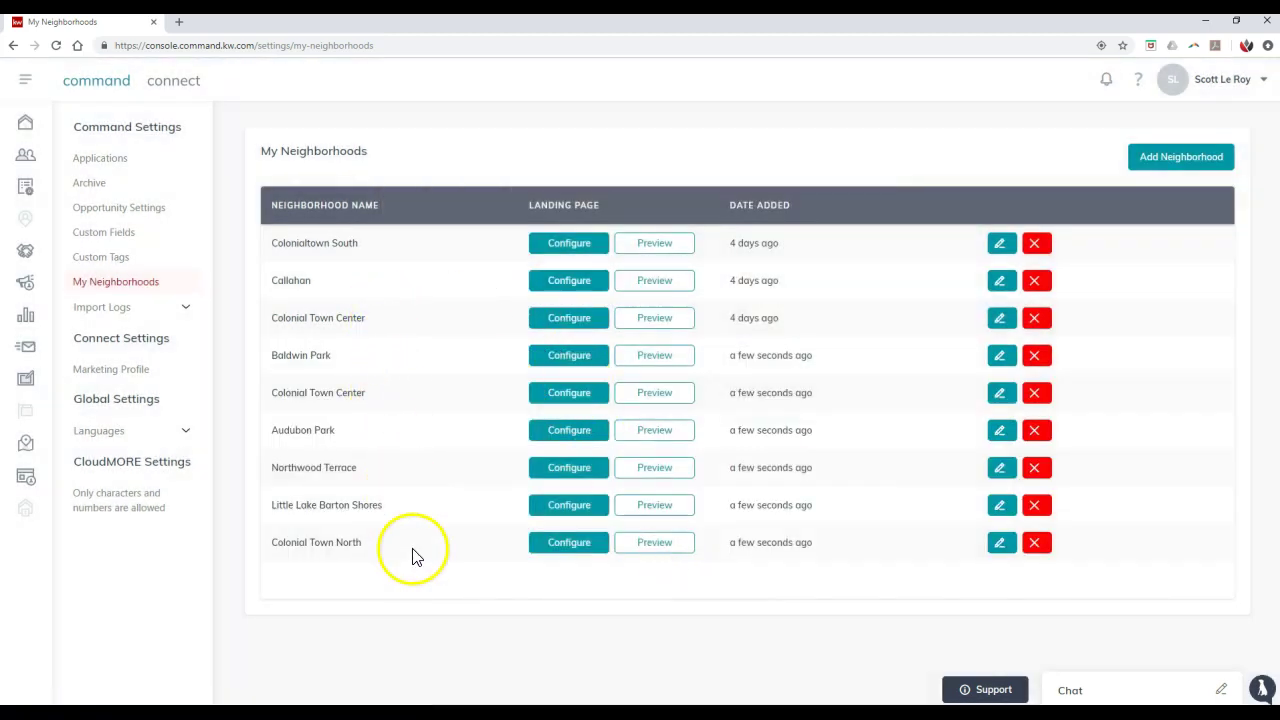
Step: Reach Settings from the dashboard card and open My Neighborhoods listing all nine neighborhoods
click(584, 365)
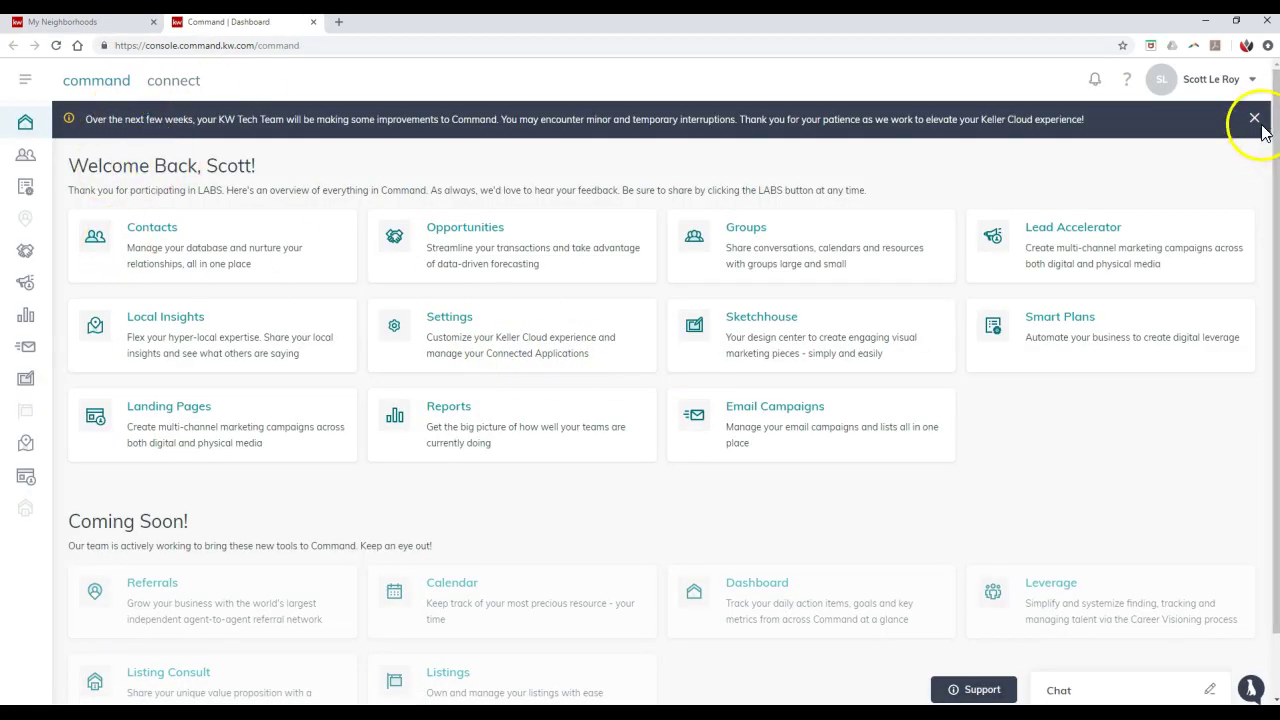
click(1251, 80)
click(1152, 149)
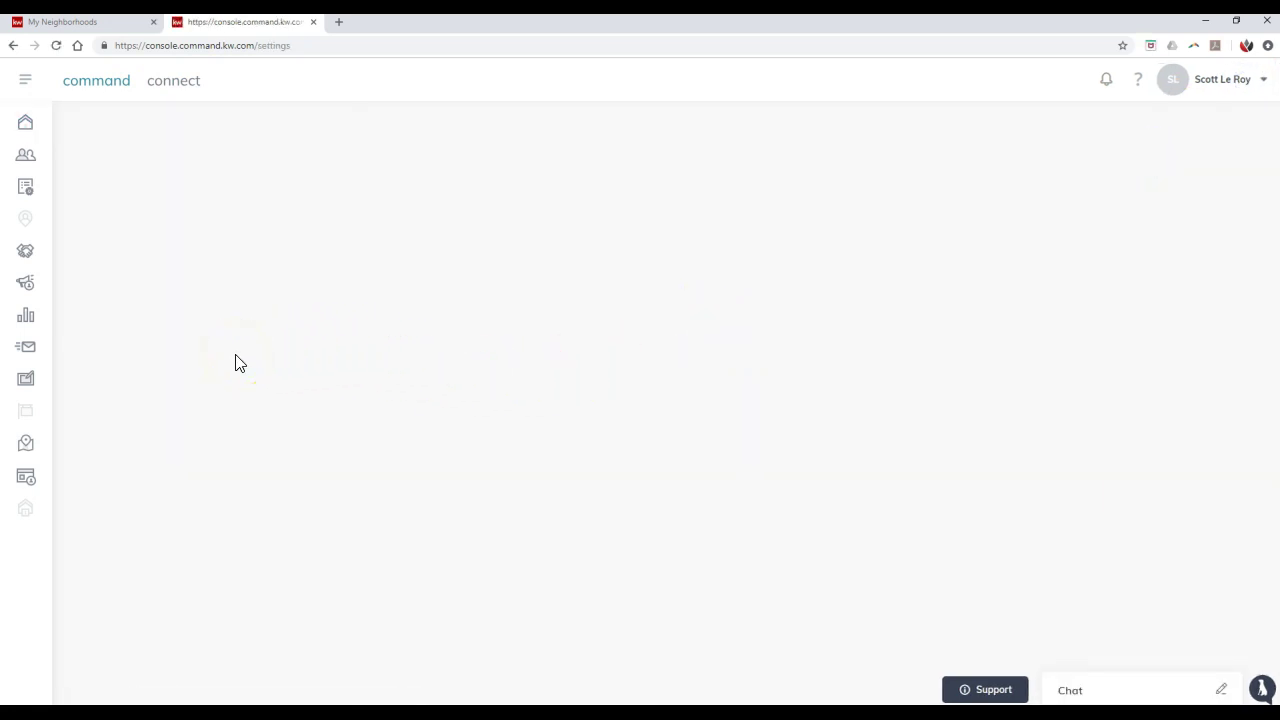
click(1212, 90)
click(1160, 150)
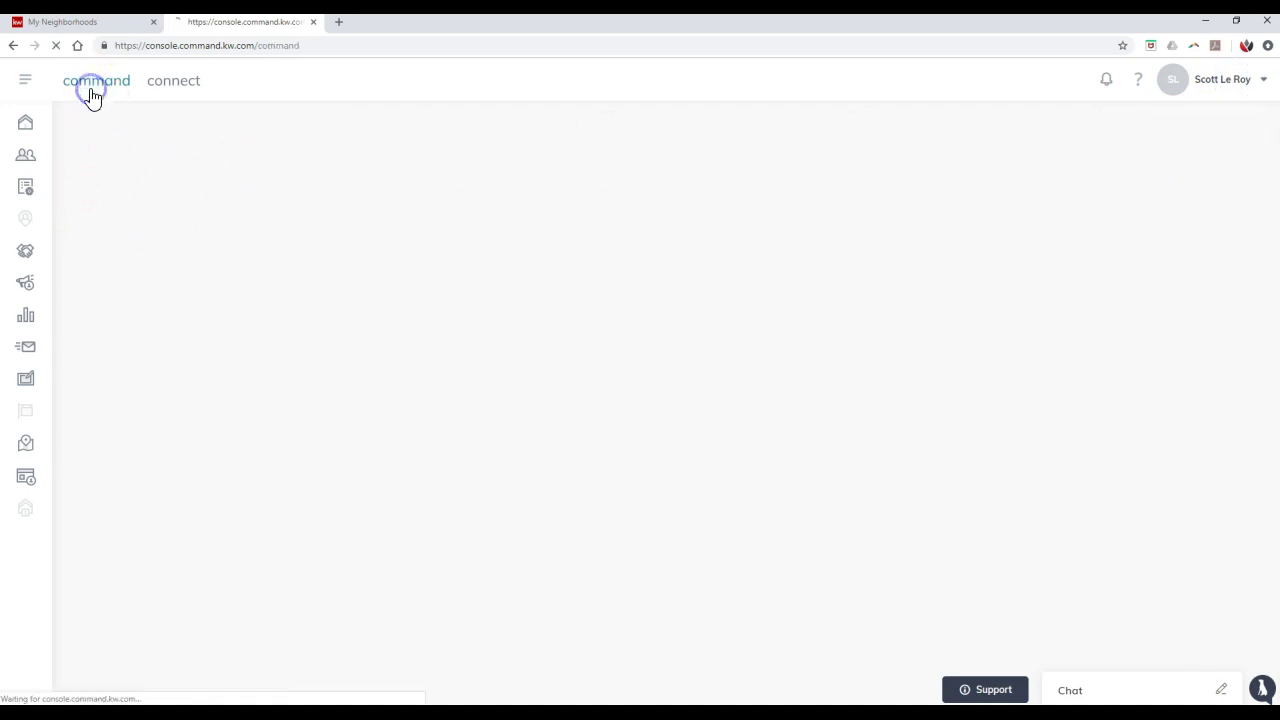
click(92, 88)
click(526, 350)
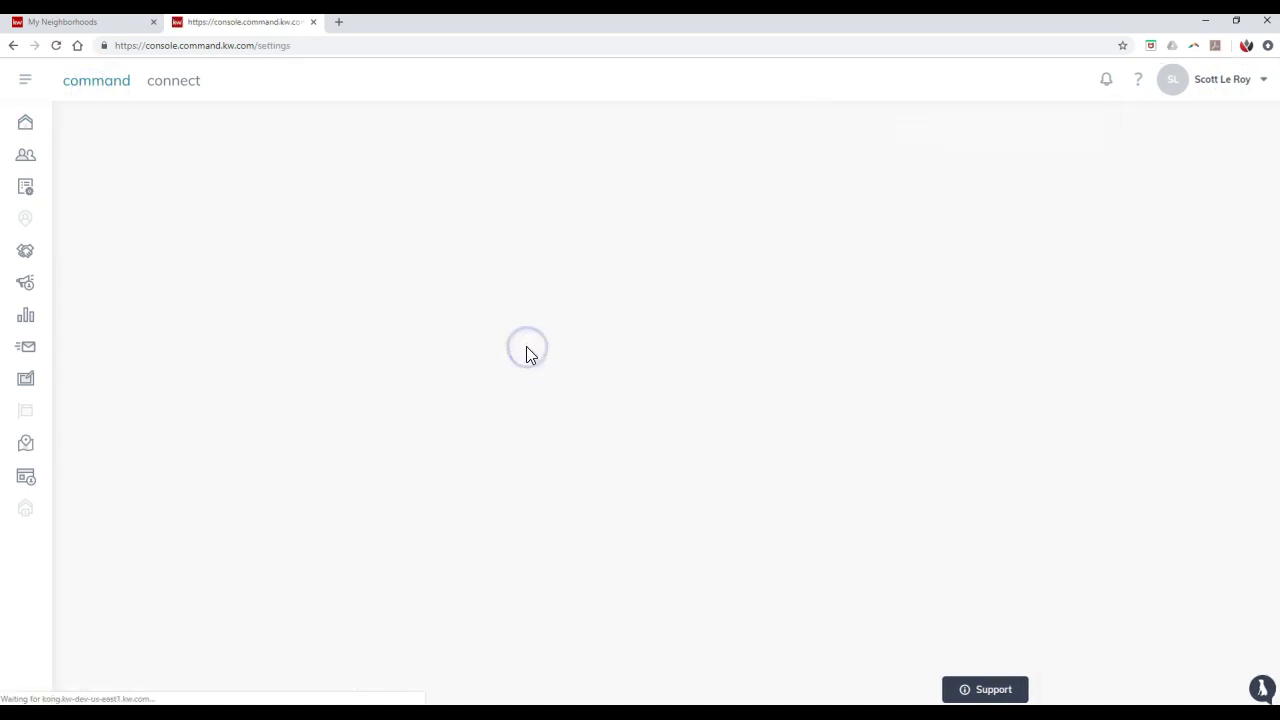
click(116, 286)
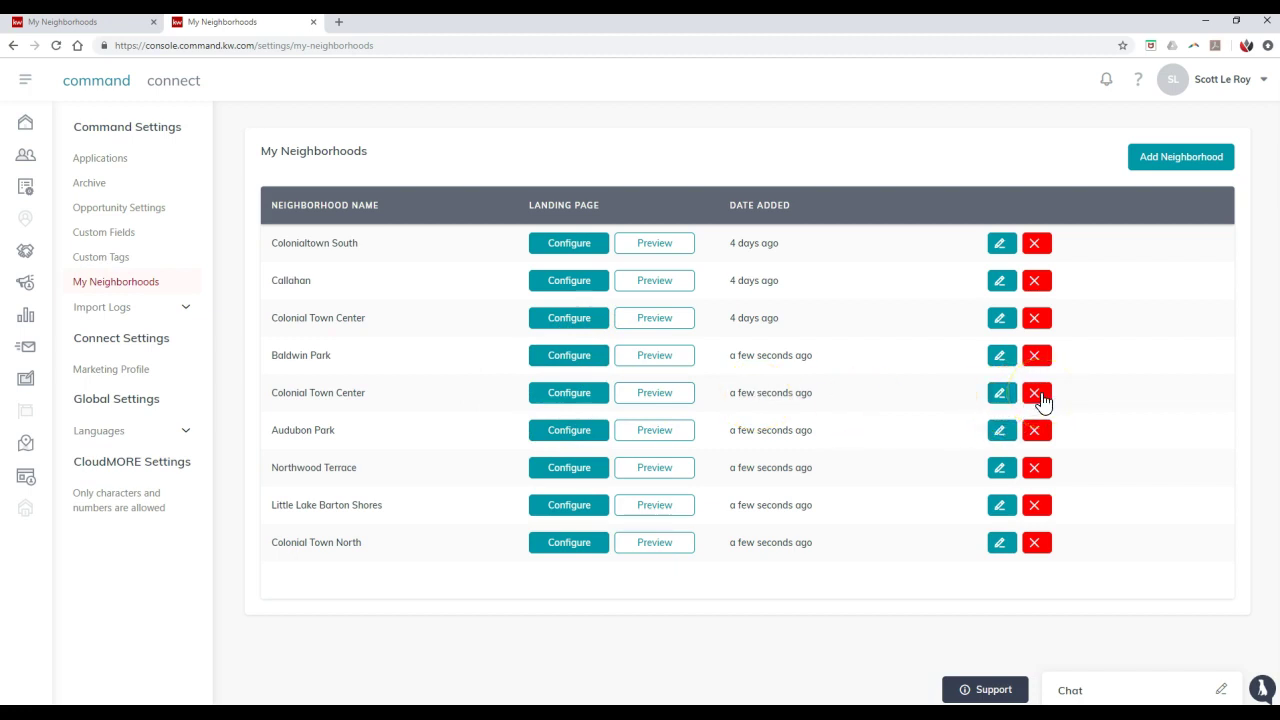
Step: Expand Import Logs in the sidebar and open the My Logs import history
click(97, 309)
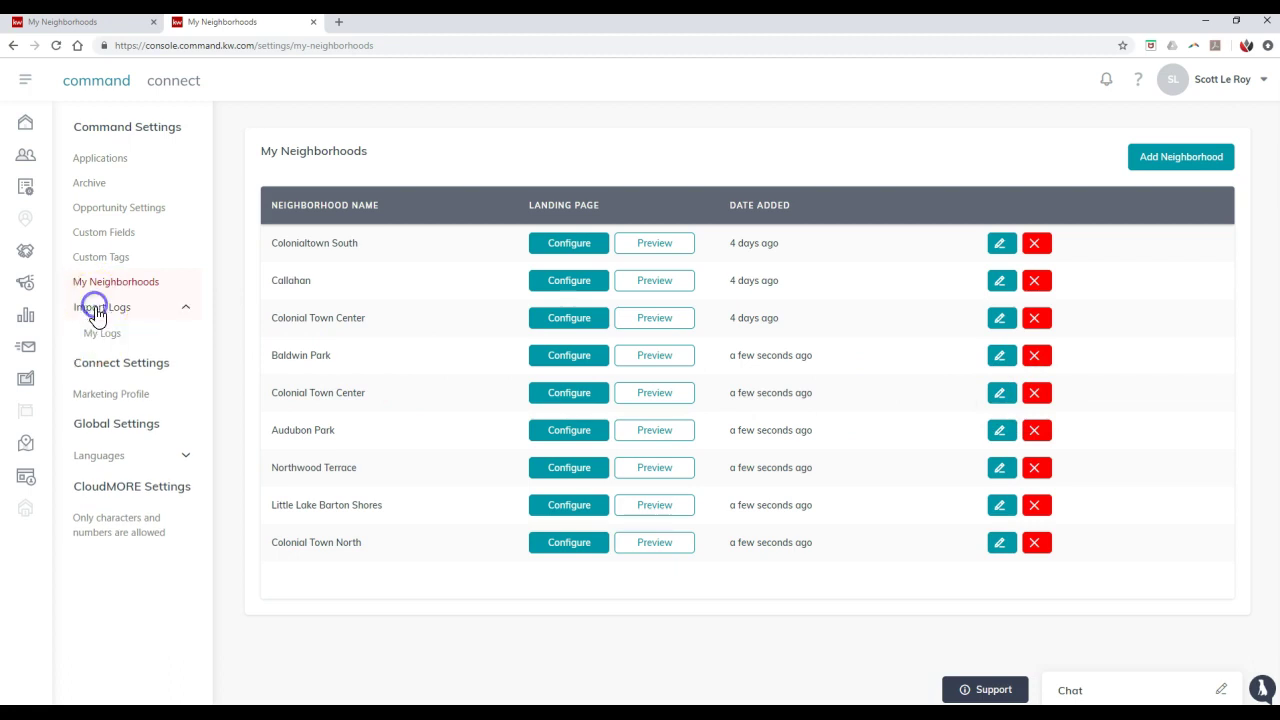
click(103, 338)
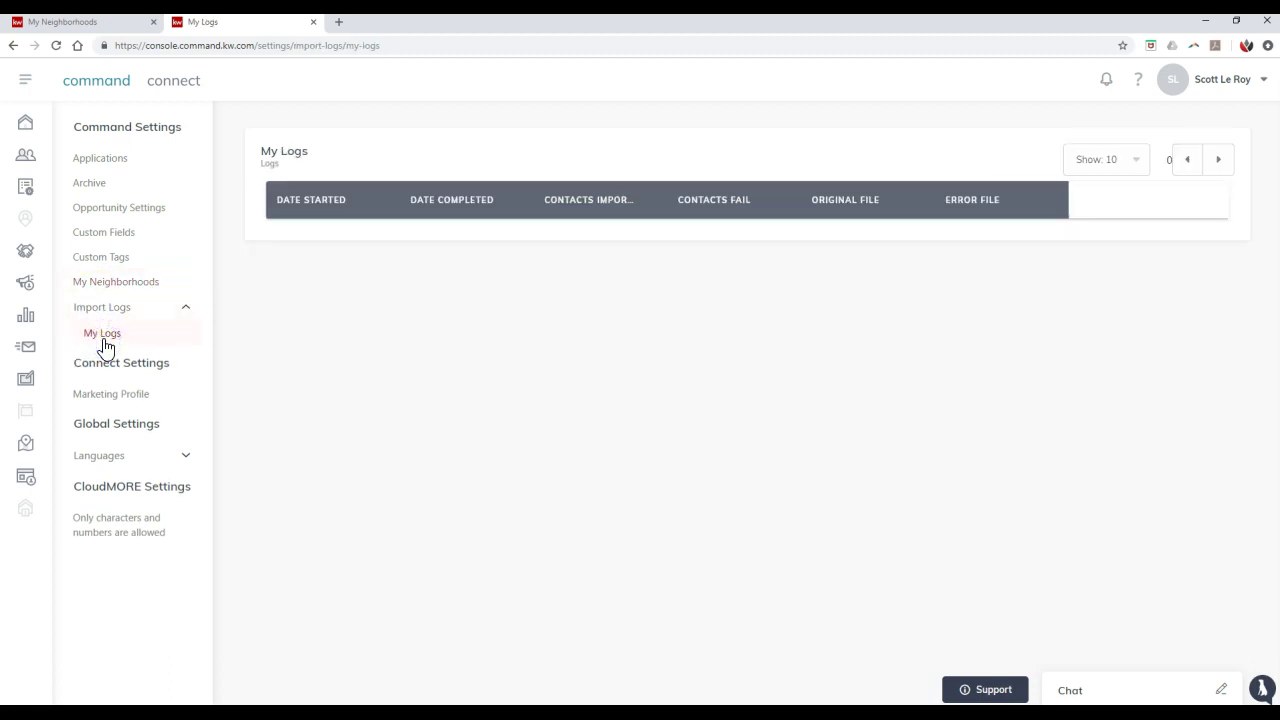
click(388, 345)
Step: Try sorting the empty log table by each column, from date started to error file
click(329, 212)
click(459, 215)
click(587, 218)
click(737, 214)
click(852, 222)
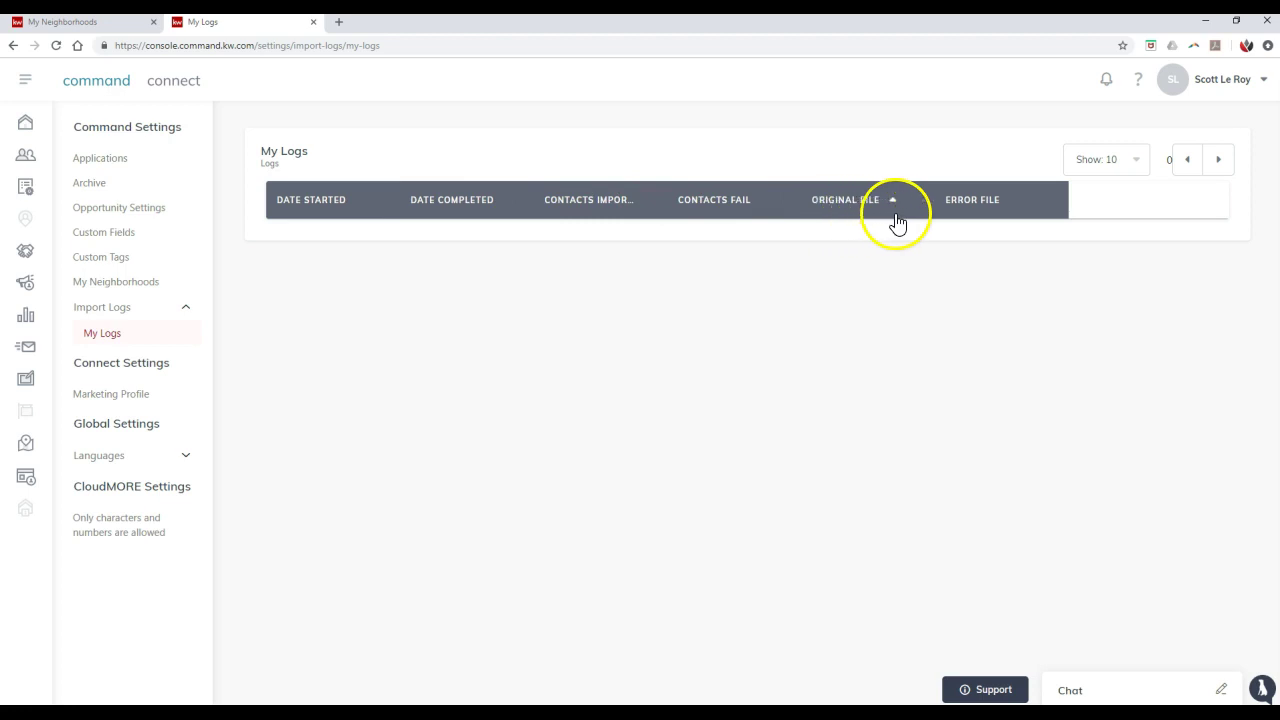
click(978, 221)
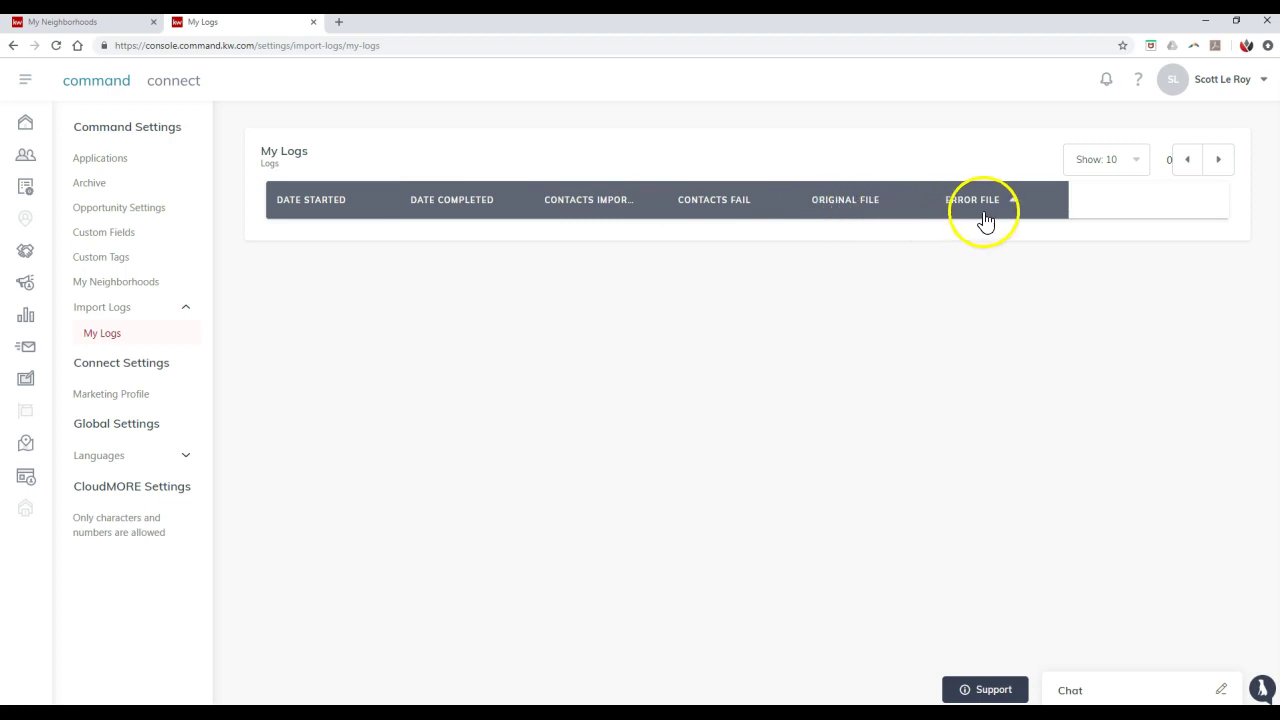
Step: Go to Marketing Profile under Connect Settings, glance at the account menu, and scroll down slightly
click(128, 403)
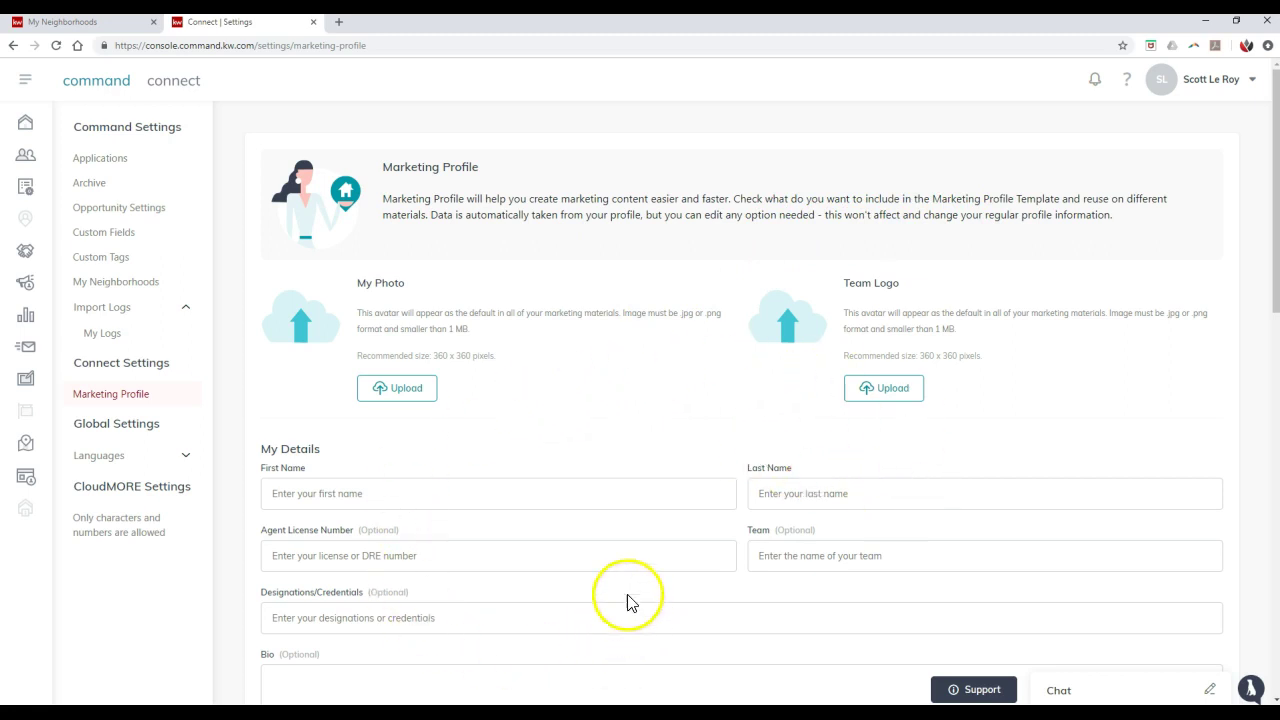
click(1200, 79)
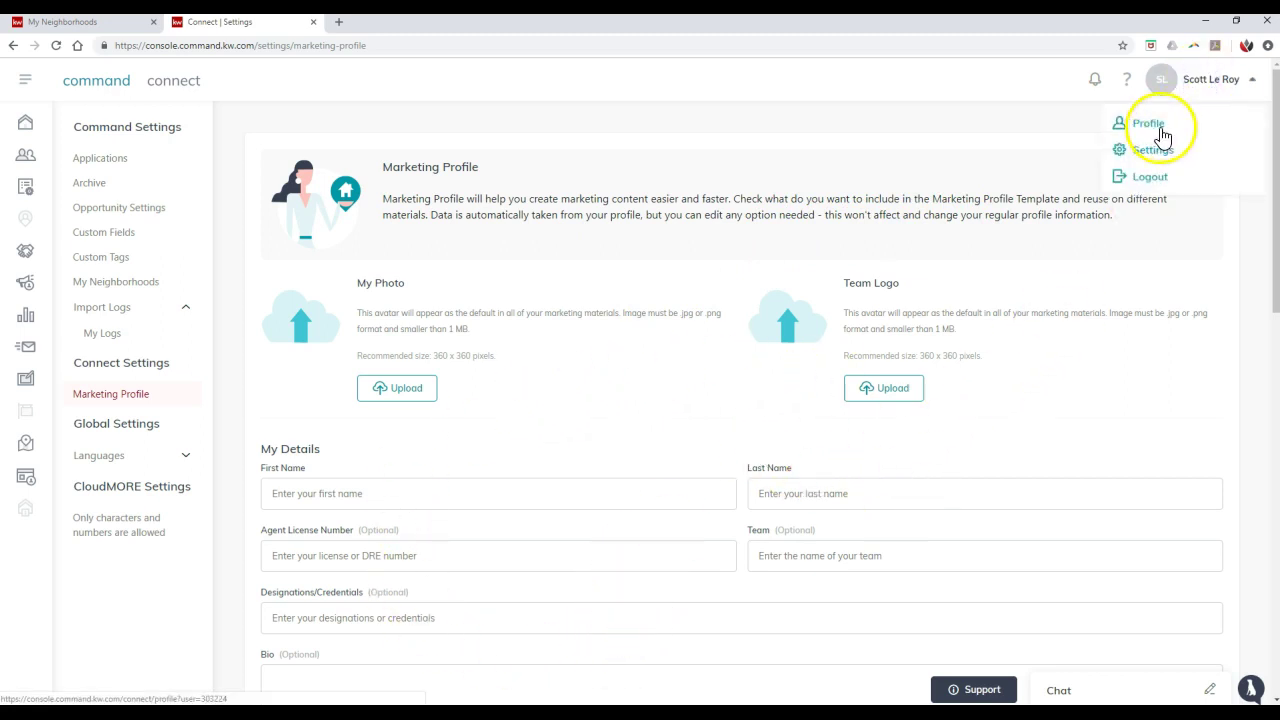
click(706, 266)
scroll(690, 330, down, 1)
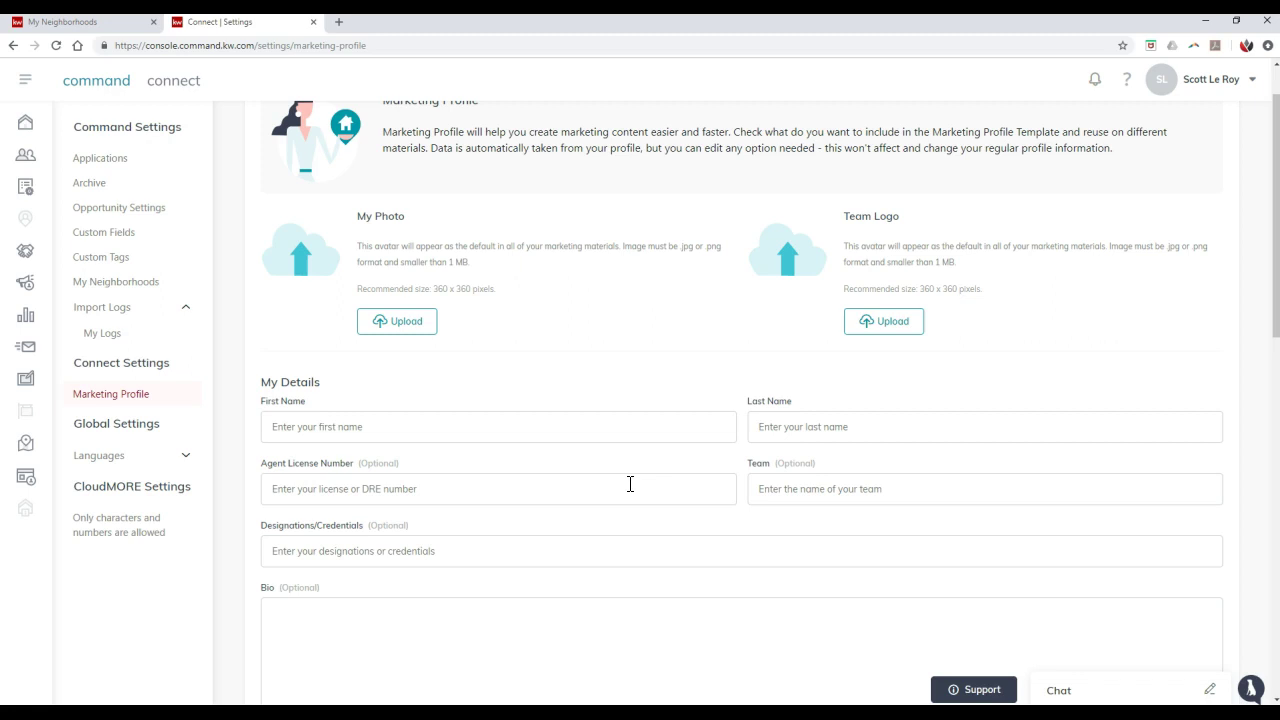
Step: Step through the First Name, Agent License Number and Team fields in My Details
click(452, 430)
click(358, 488)
click(765, 486)
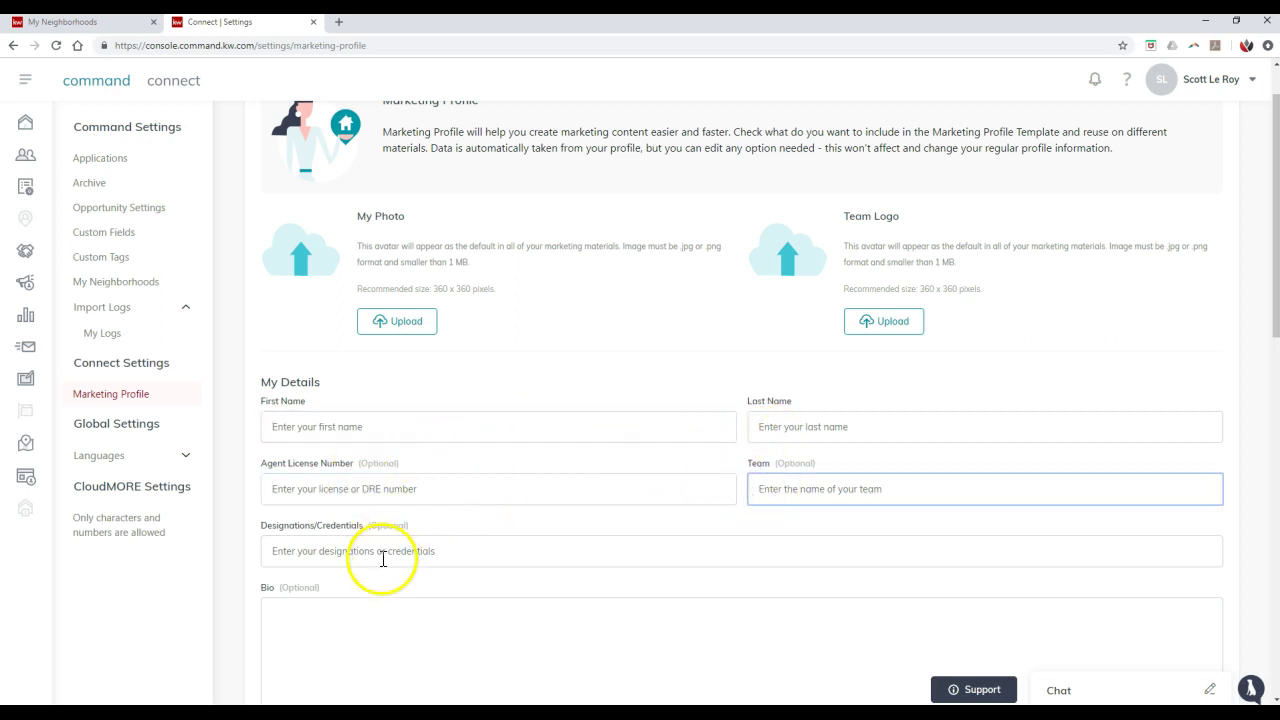
scroll(378, 545, down, 1)
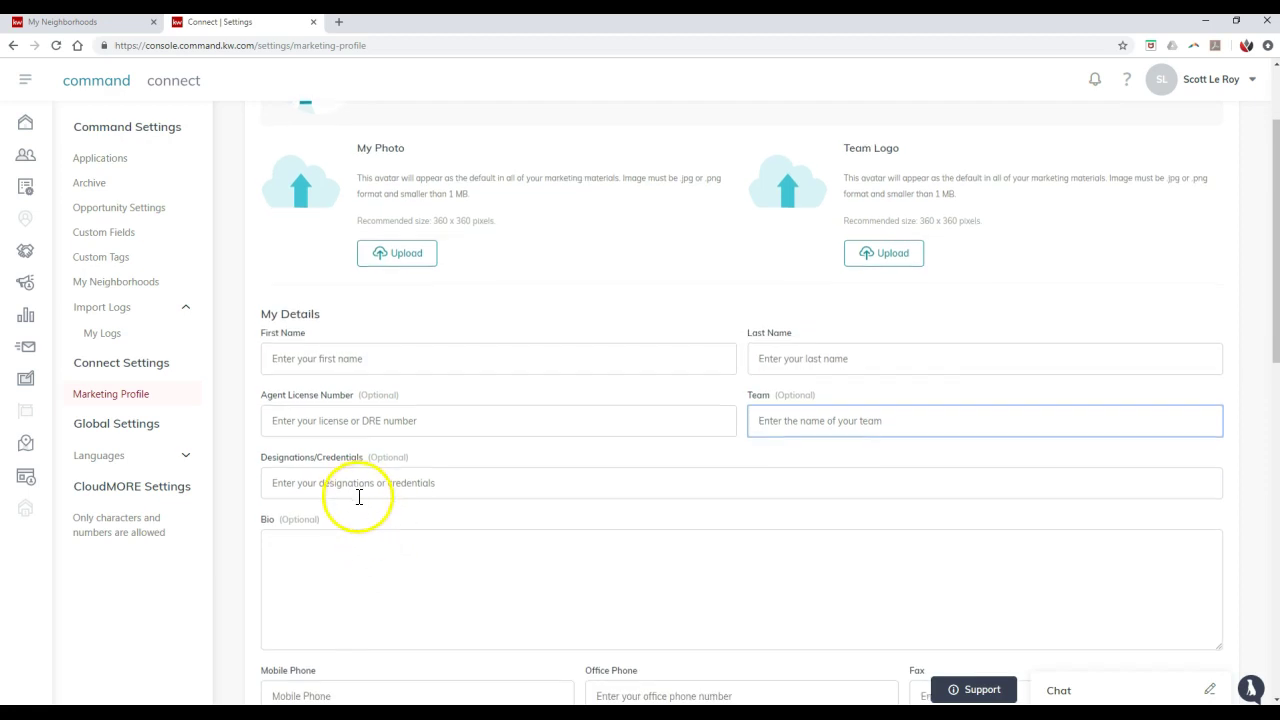
scroll(357, 494, down, 1)
scroll(355, 497, down, 2)
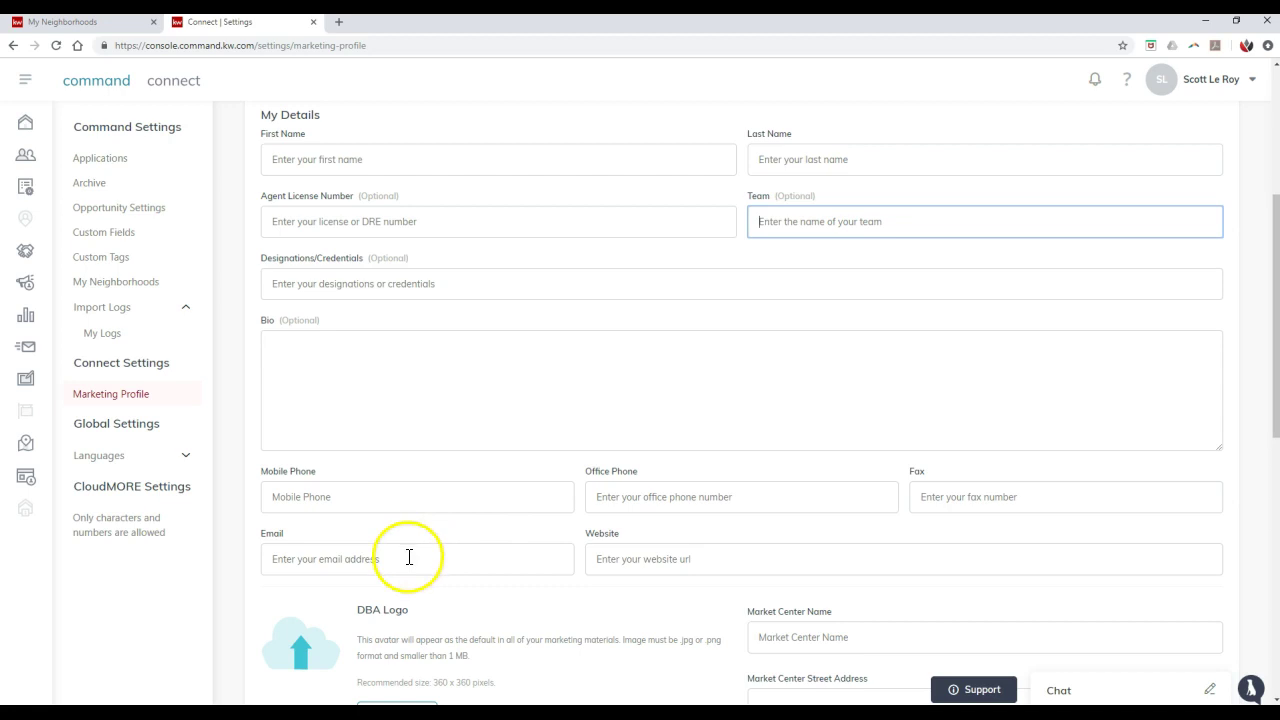
Step: Move to the website address field, then scroll to the page bottom and save the profile
click(600, 565)
scroll(468, 525, down, 2)
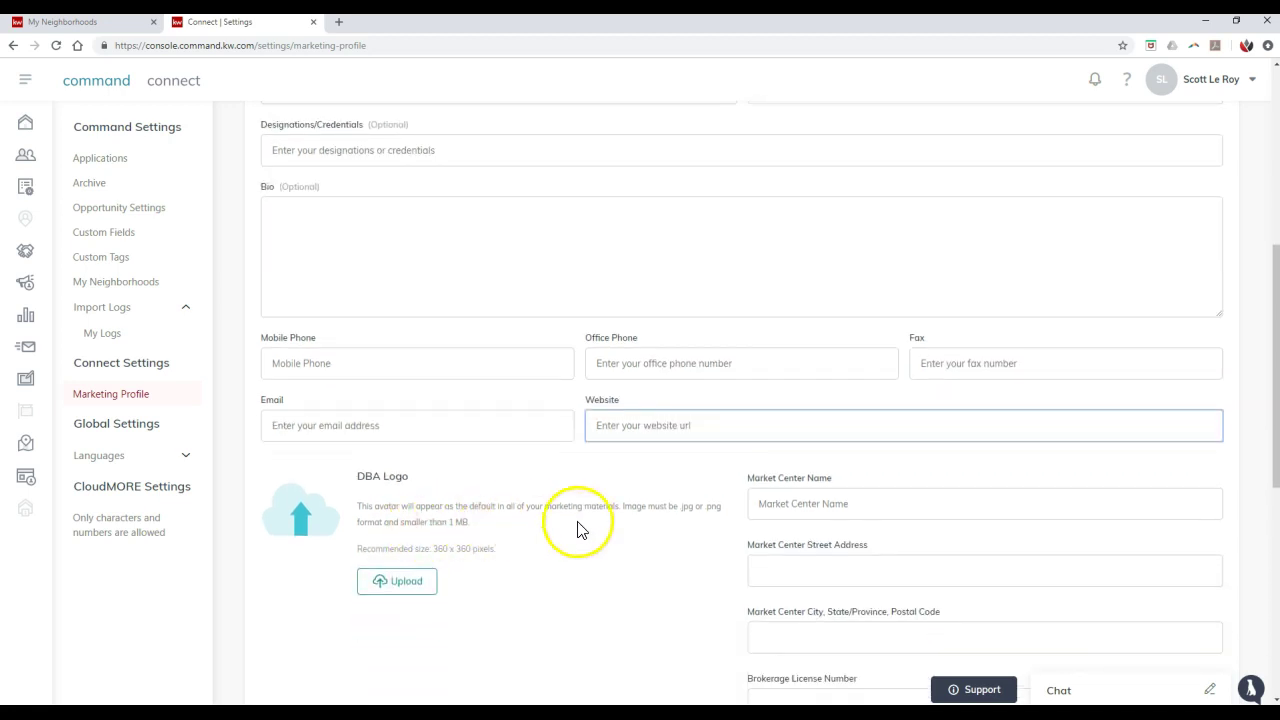
scroll(660, 510, down, 1)
scroll(725, 495, down, 4)
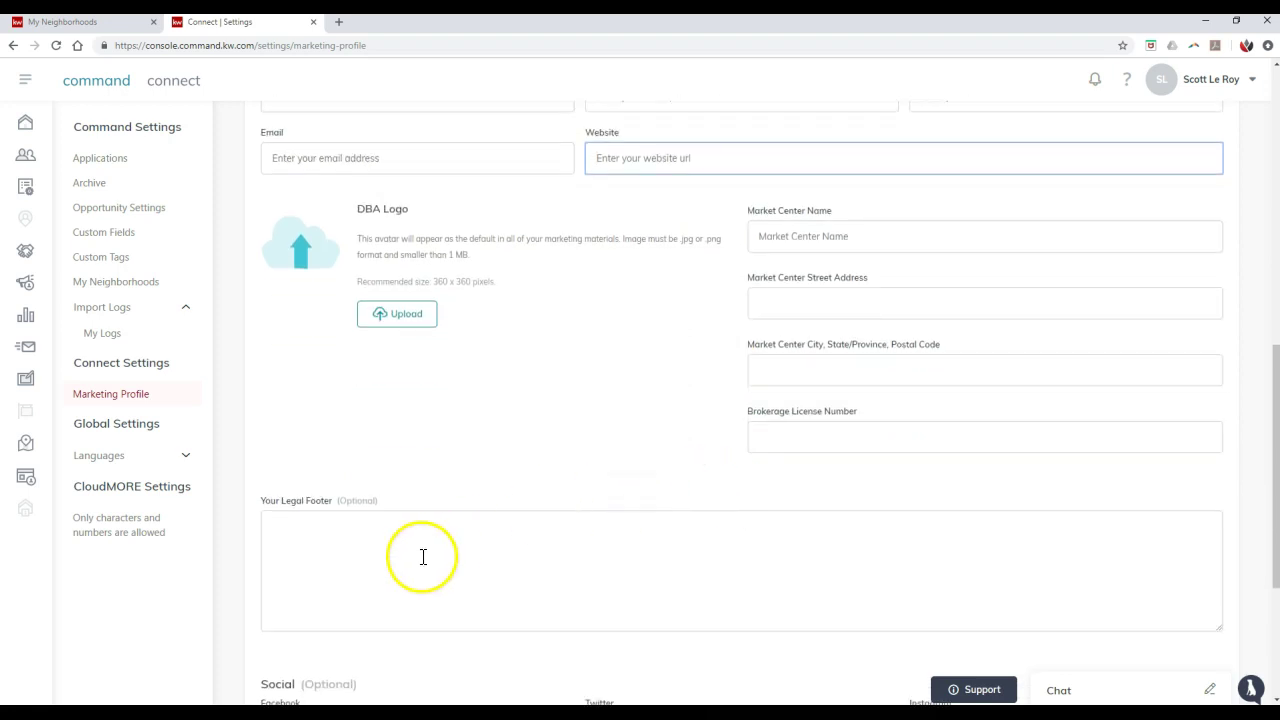
scroll(421, 557, down, 3)
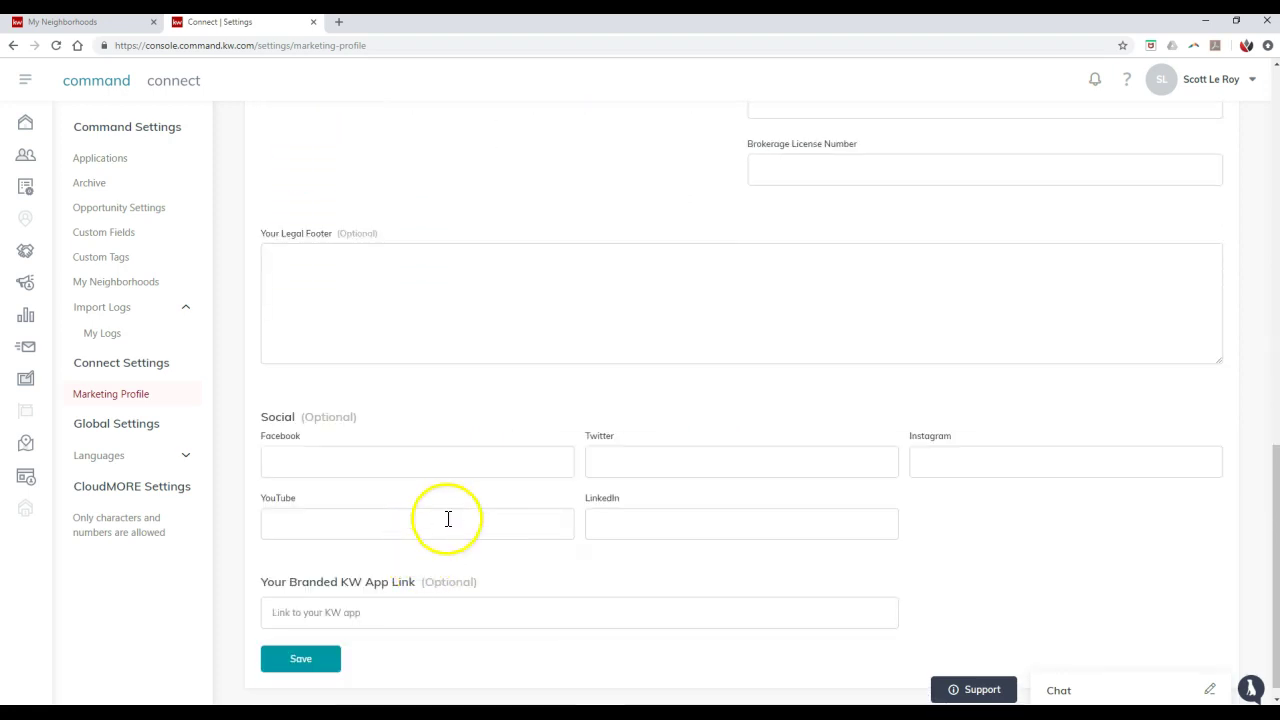
scroll(491, 511, down, 1)
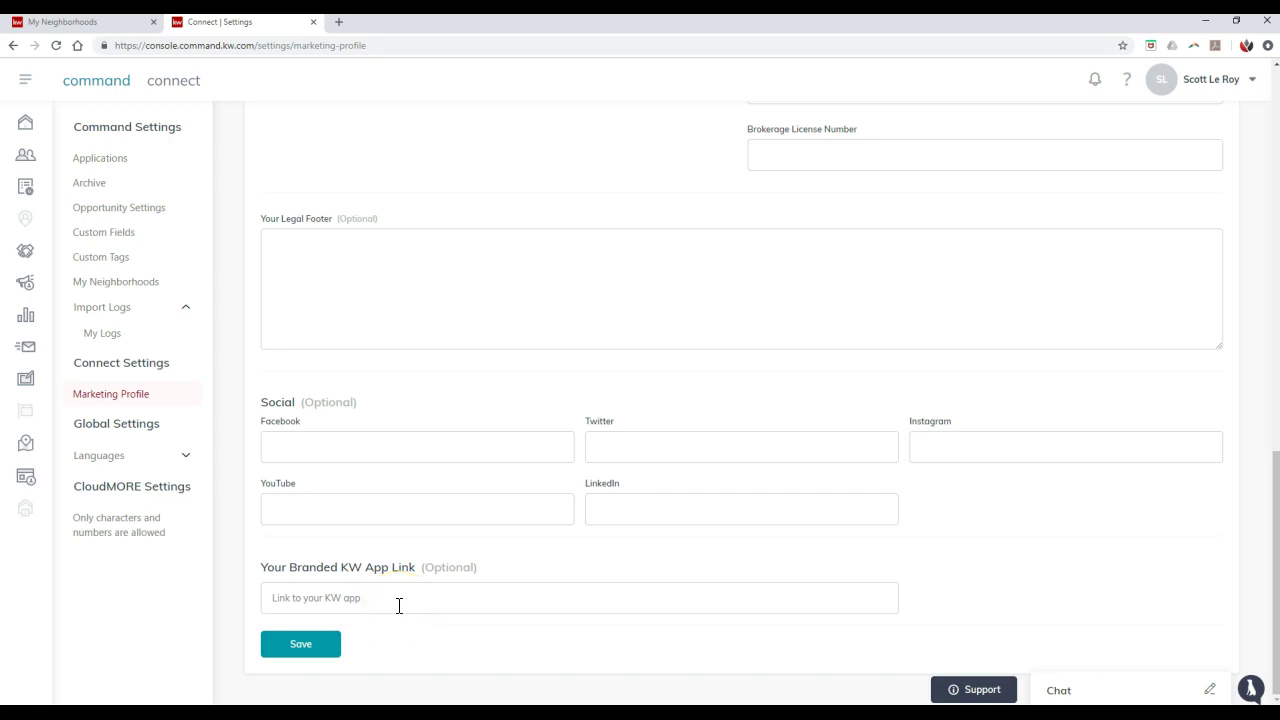
click(305, 645)
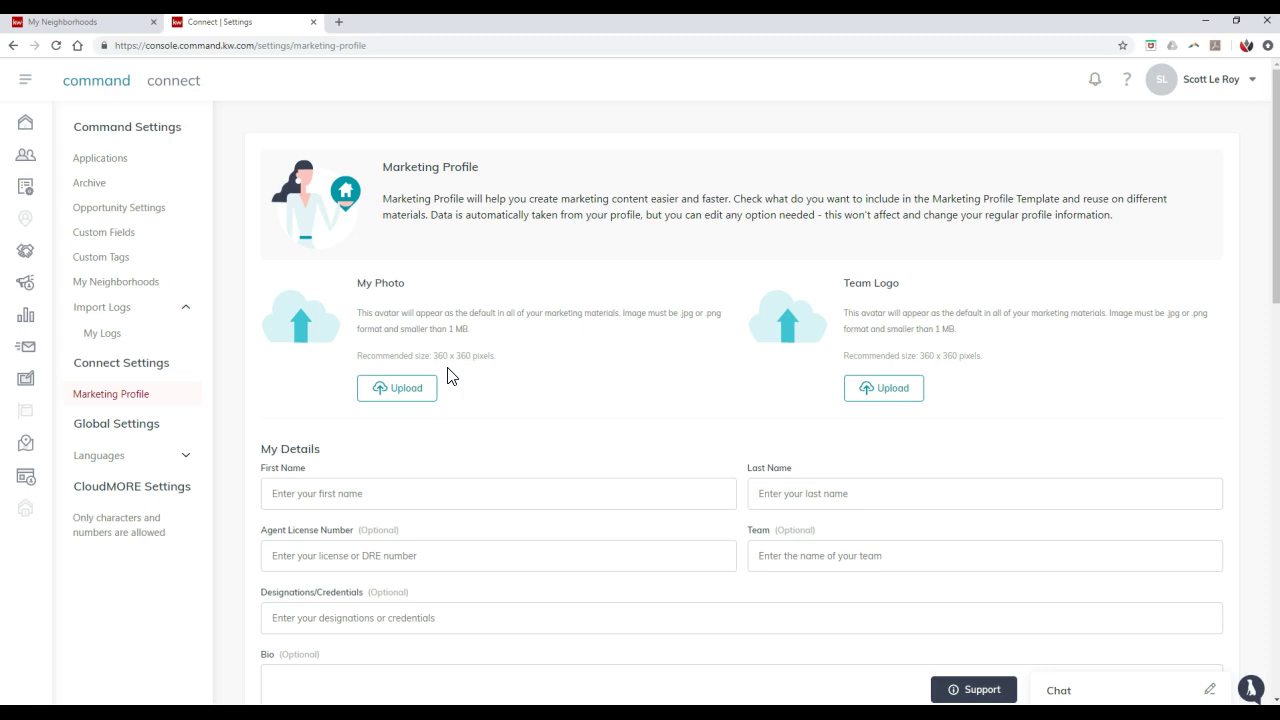
click(488, 356)
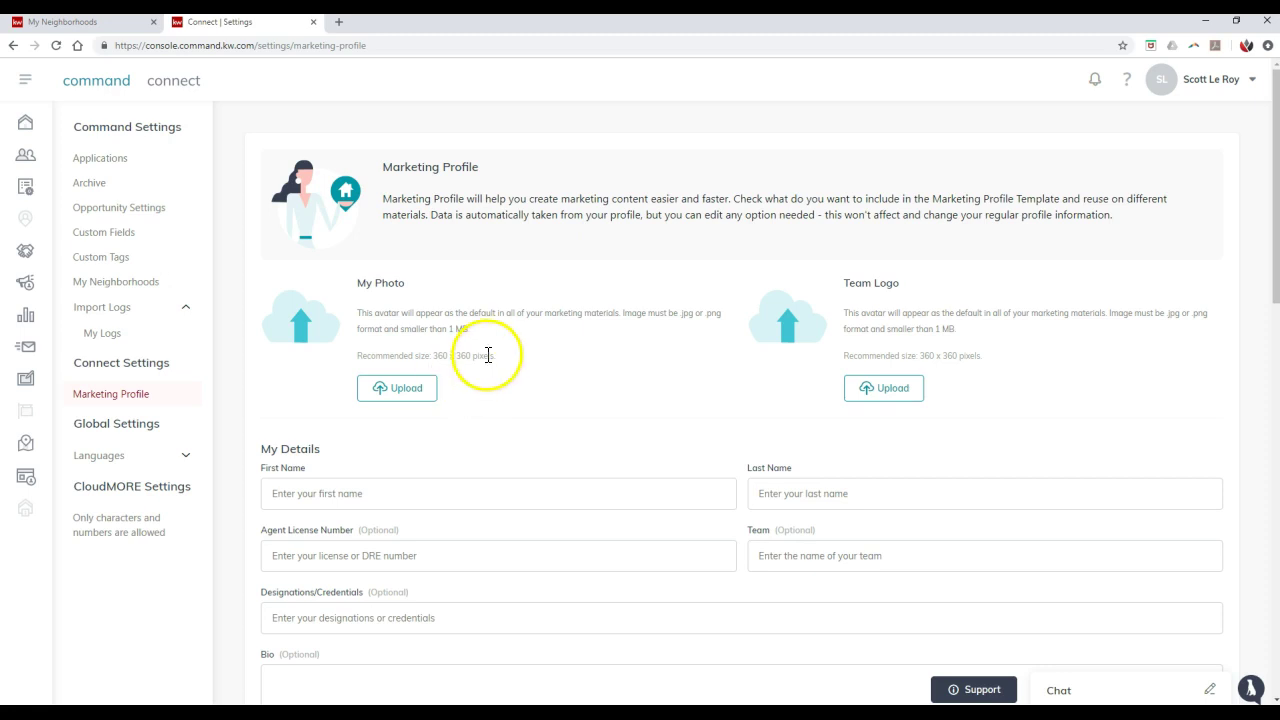
click(158, 404)
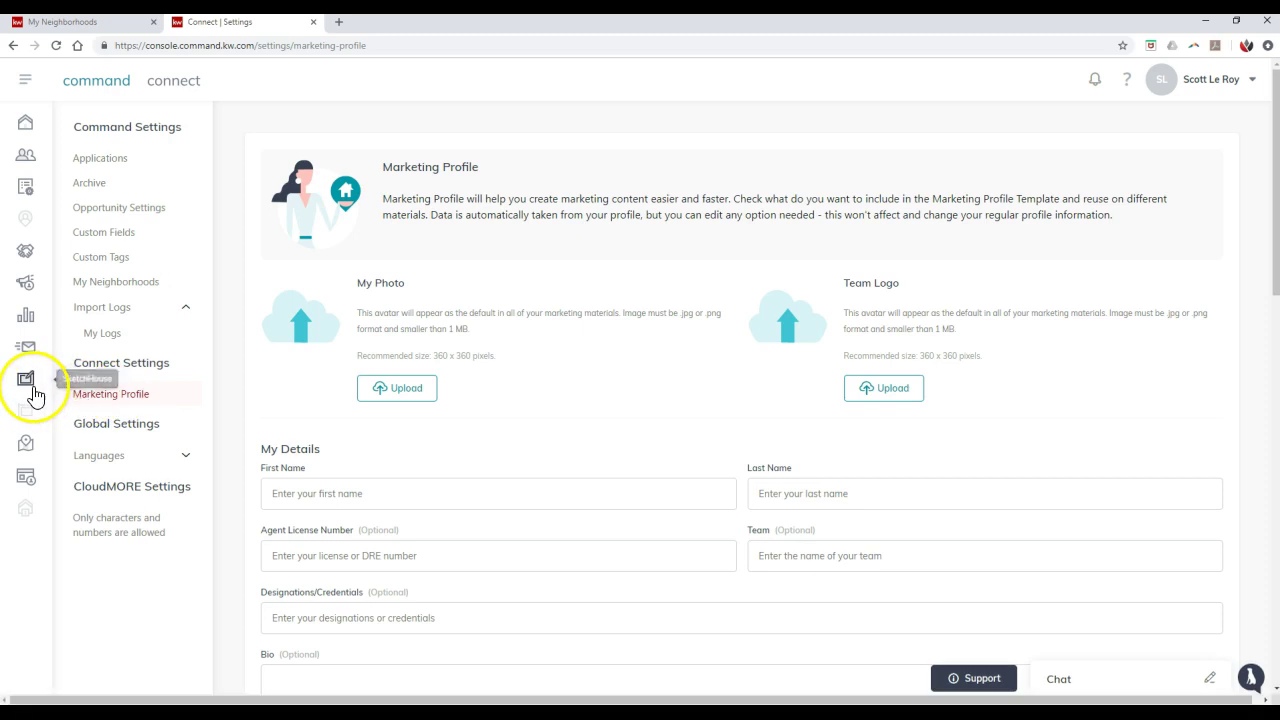